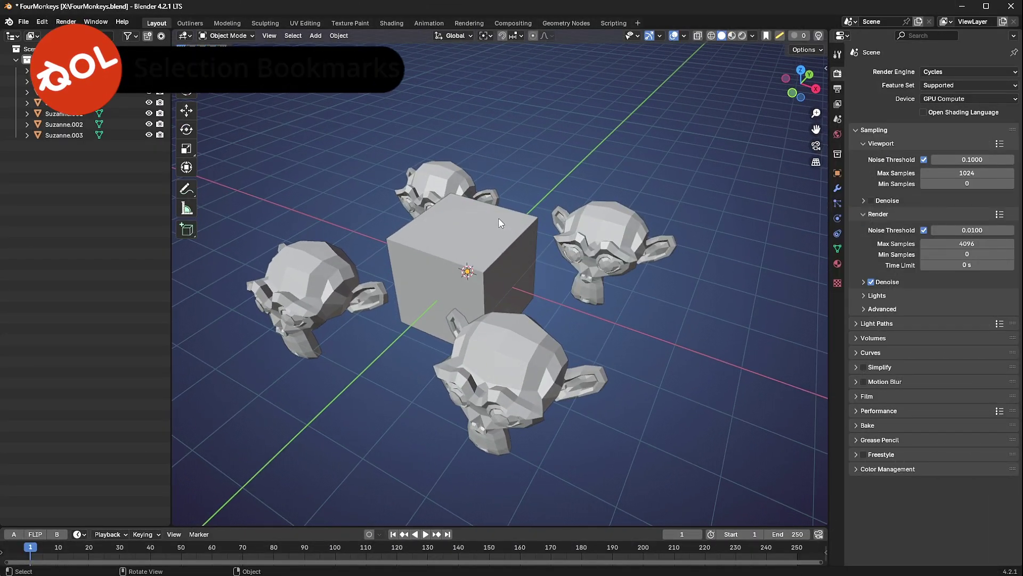
Select the back right monkey, reveal the QOL add-on tools and collapse QOL Material Panel 3
{"action": "mouse_move", "coordinate": [499, 219]}
{"action": "middle_mouse_down"}
{"action": "mouse_move", "coordinate": [546, 225]}
{"action": "mouse_move", "coordinate": [496, 220]}
{"action": "mouse_move", "coordinate": [492, 234]}
{"action": "middle_mouse_up"}
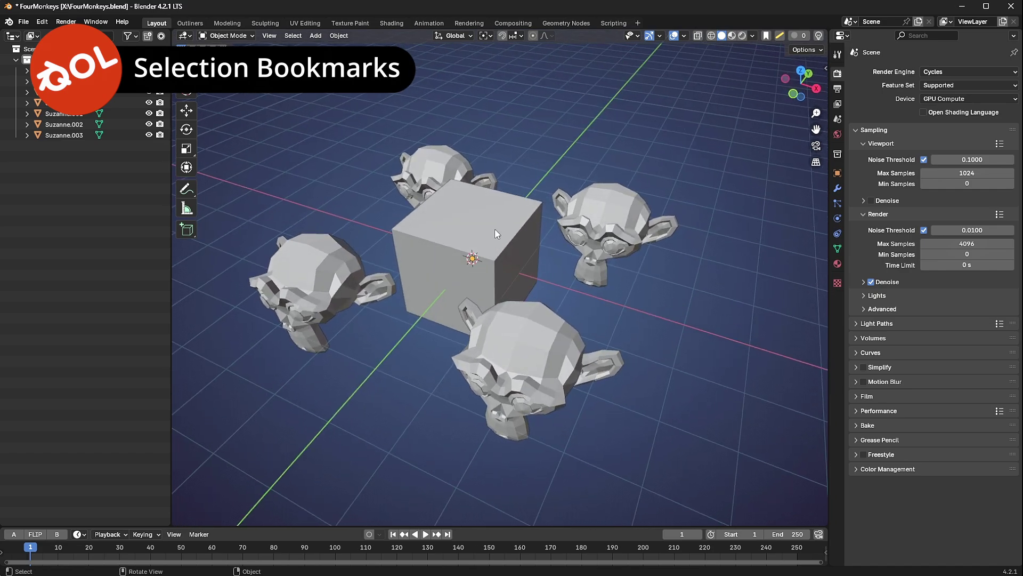
{"action": "left_click", "coordinate": [616, 189]}
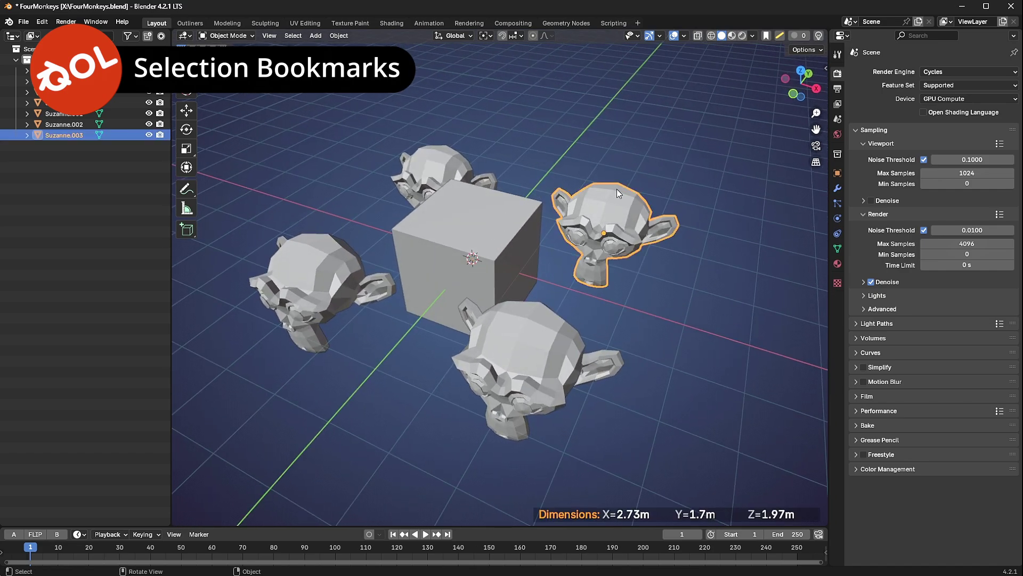
{"action": "key", "text": "n"}
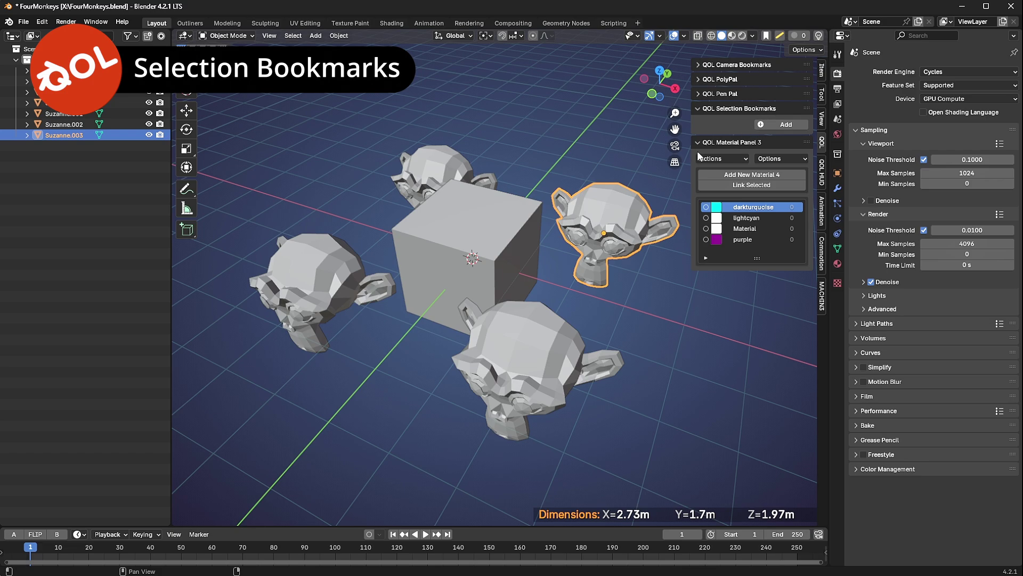
{"action": "left_click", "coordinate": [698, 142]}
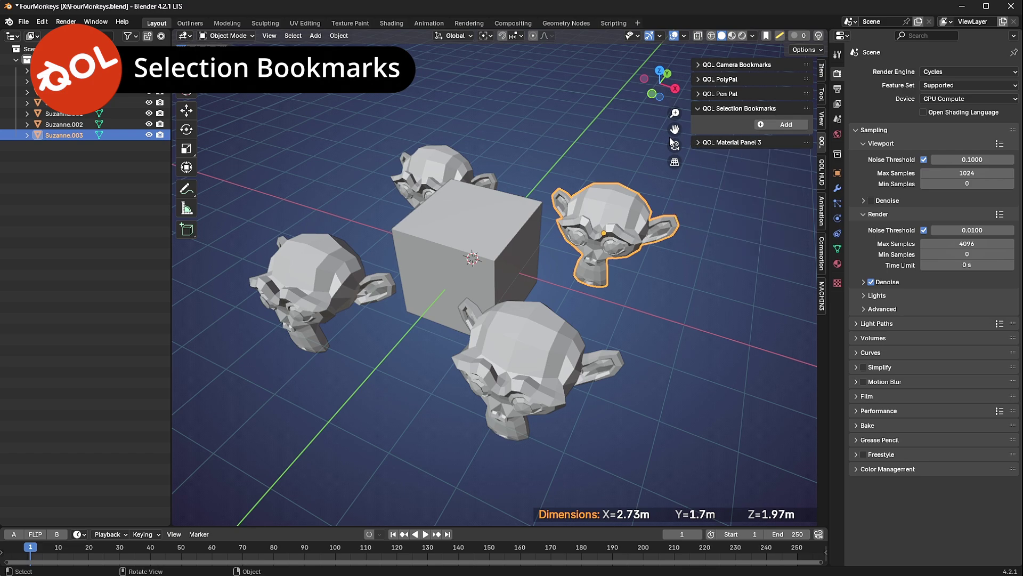
{"action": "middle_click_drag", "start_coordinate": [626, 142], "coordinate": [641, 154], "text": "shift"}
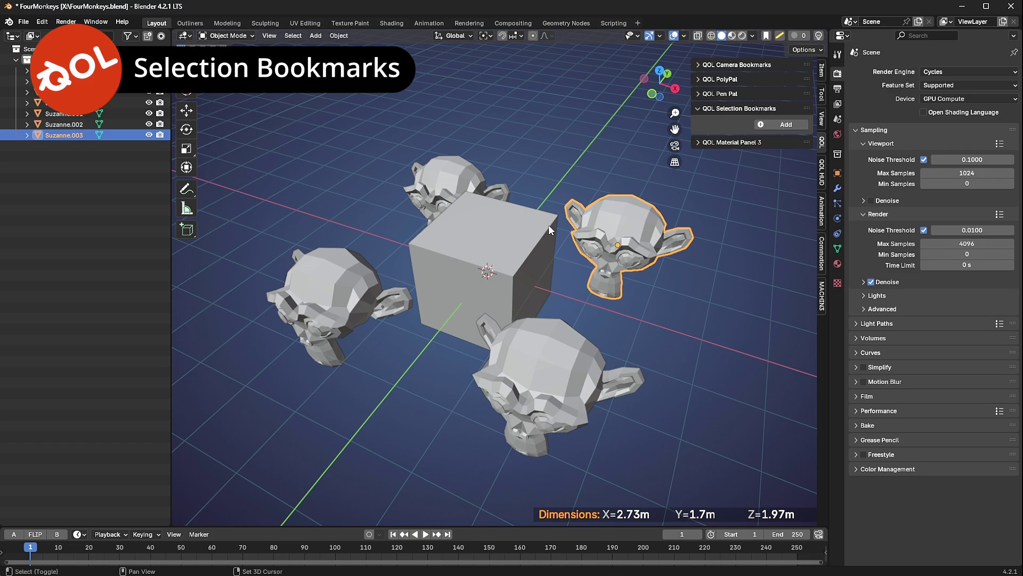
{"action": "middle_click_drag", "start_coordinate": [548, 225], "coordinate": [509, 236]}
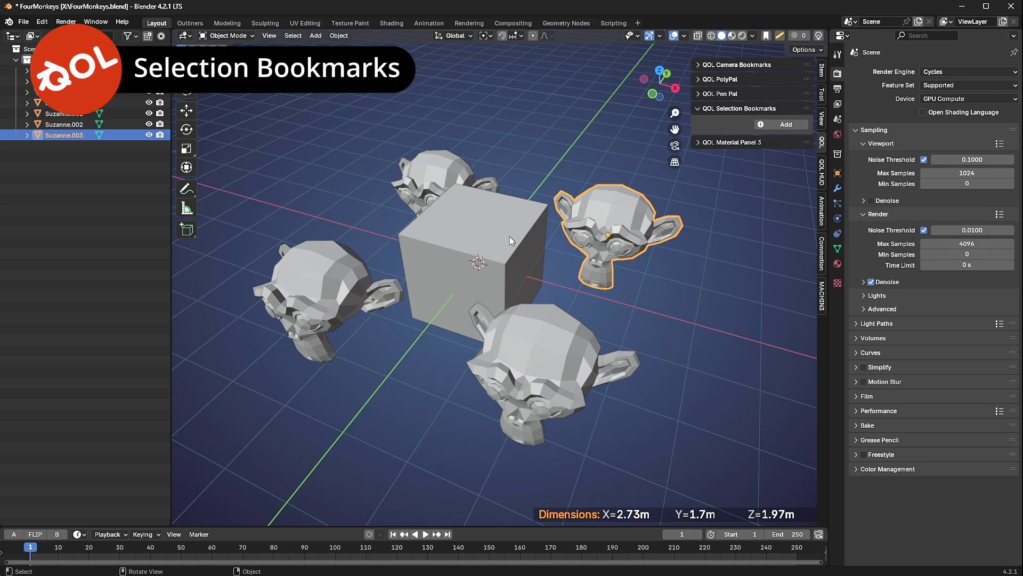
{"action": "middle_click_drag", "start_coordinate": [501, 199], "coordinate": [520, 217]}
{"action": "left_click", "coordinate": [530, 162]}
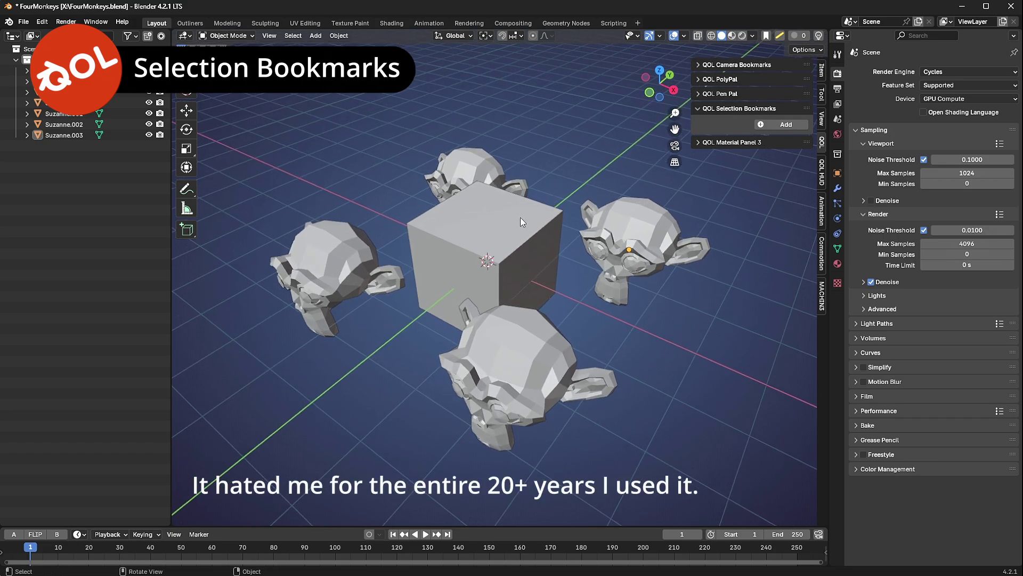
{"action": "left_click", "coordinate": [520, 216]}
{"action": "left_click", "coordinate": [670, 309]}
{"action": "middle_click_drag", "start_coordinate": [670, 309], "coordinate": [699, 290]}
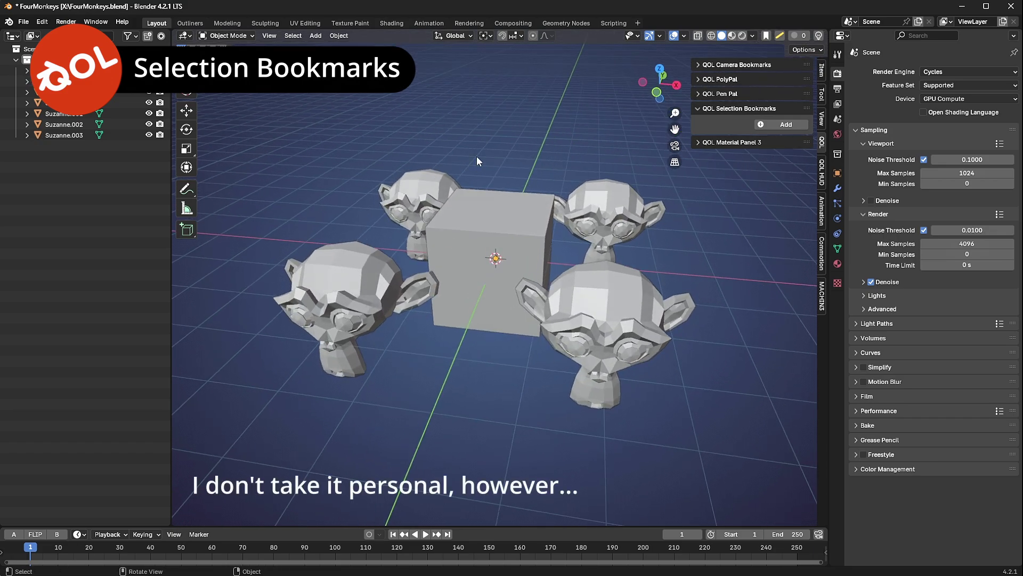
{"action": "middle_click_drag", "start_coordinate": [463, 214], "coordinate": [537, 249]}
{"action": "scroll", "coordinate": [500, 243], "scroll_direction": "up", "scroll_amount": 2}
{"action": "scroll", "coordinate": [499, 243], "scroll_direction": "down", "scroll_amount": 1}
Box-select the cube with the two monkeys on its right side, and clear that selection
{"action": "left_click_drag", "start_coordinate": [520, 132], "coordinate": [588, 334]}
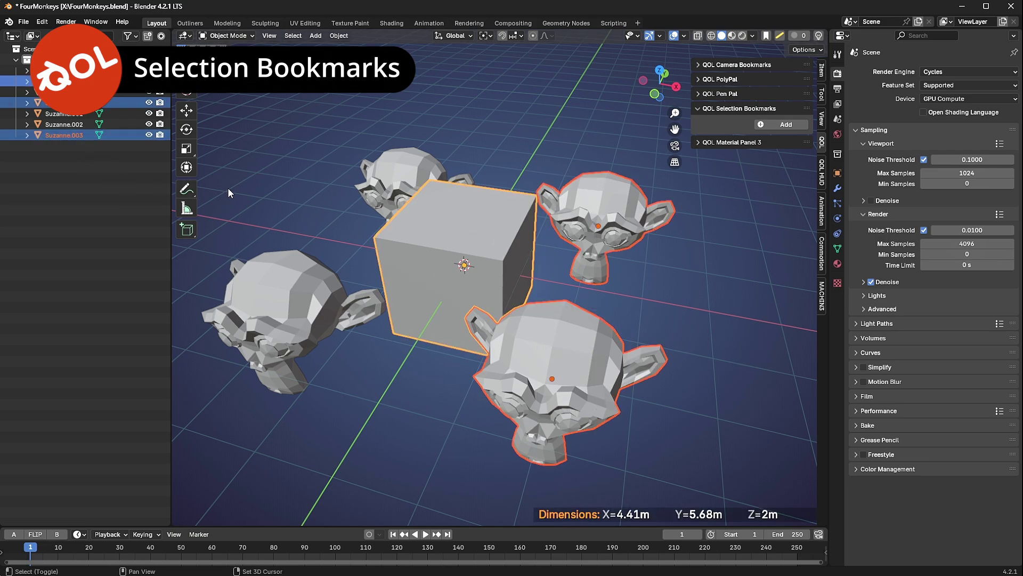
{"action": "middle_click_drag", "start_coordinate": [345, 206], "coordinate": [395, 222], "text": "shift"}
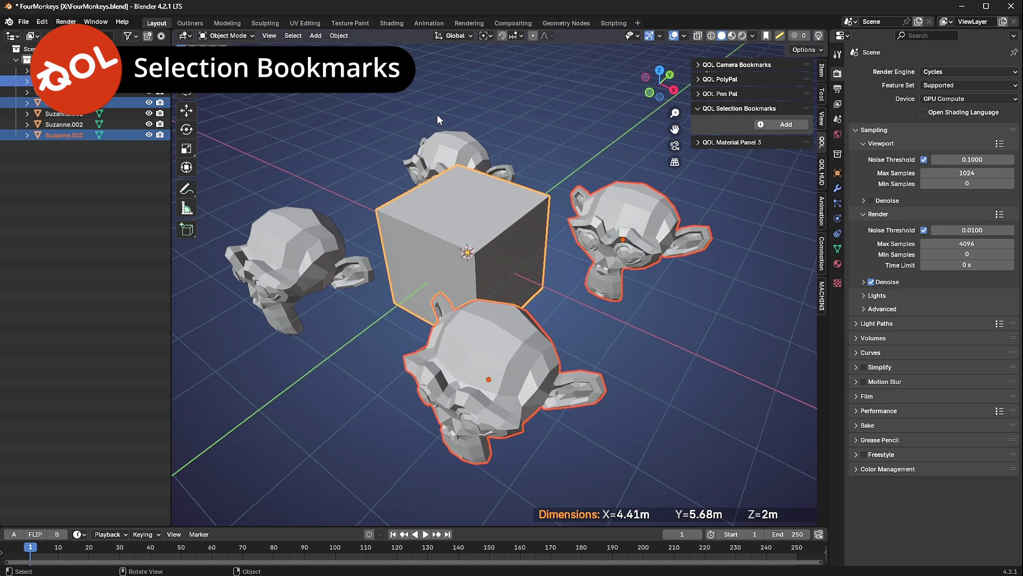
{"action": "left_click", "coordinate": [470, 110]}
{"action": "middle_click_drag", "start_coordinate": [447, 168], "coordinate": [487, 179]}
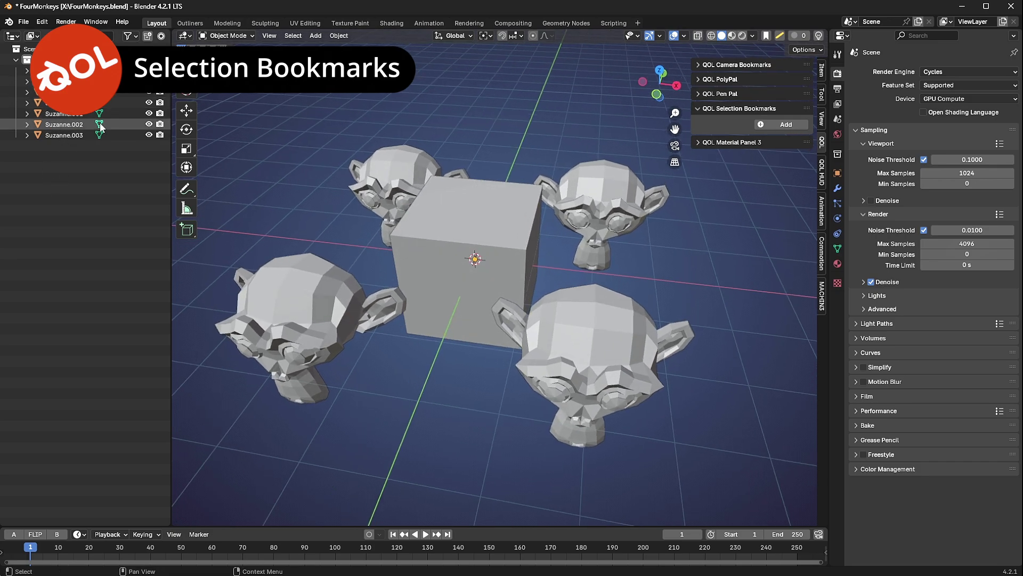
{"action": "middle_click_drag", "start_coordinate": [332, 179], "coordinate": [397, 227]}
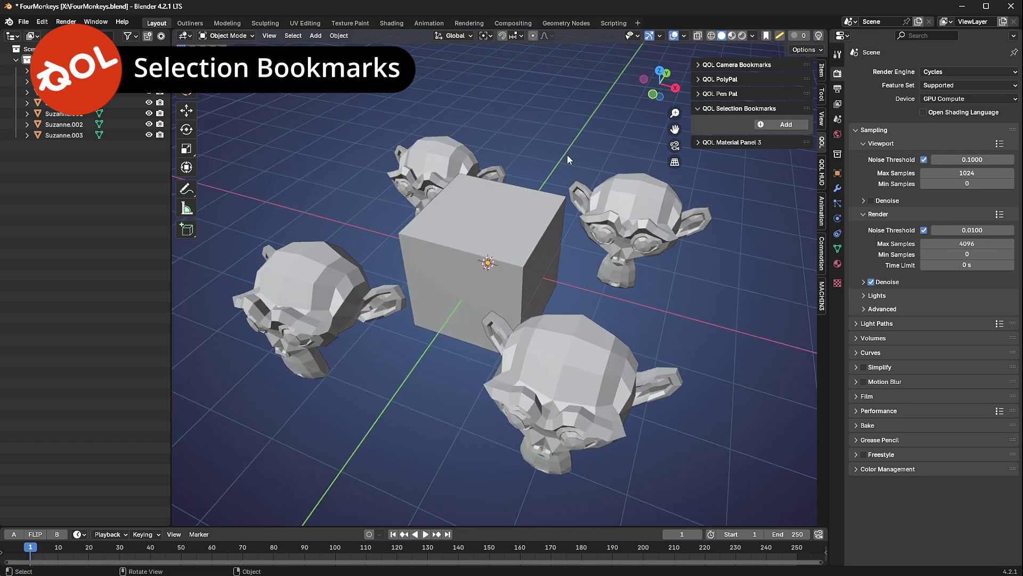
Select the two monkeys behind the cube together
{"action": "middle_click_drag", "start_coordinate": [586, 268], "coordinate": [354, 272]}
{"action": "left_click", "coordinate": [618, 284]}
{"action": "middle_click_drag", "start_coordinate": [618, 285], "coordinate": [439, 257]}
{"action": "middle_click_drag", "start_coordinate": [661, 272], "coordinate": [618, 275], "text": "shift"}
{"action": "left_click", "coordinate": [586, 204], "text": "shift"}
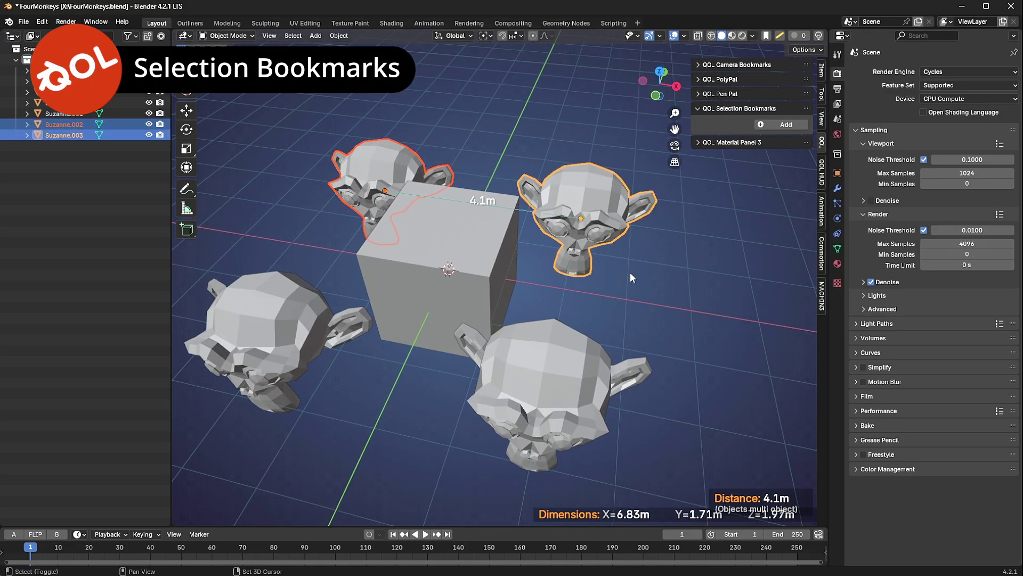
Add a selection bookmark for the two back monkeys and name it "Two Back monekeys"
{"action": "scroll", "coordinate": [581, 257], "scroll_direction": "down", "scroll_amount": 4}
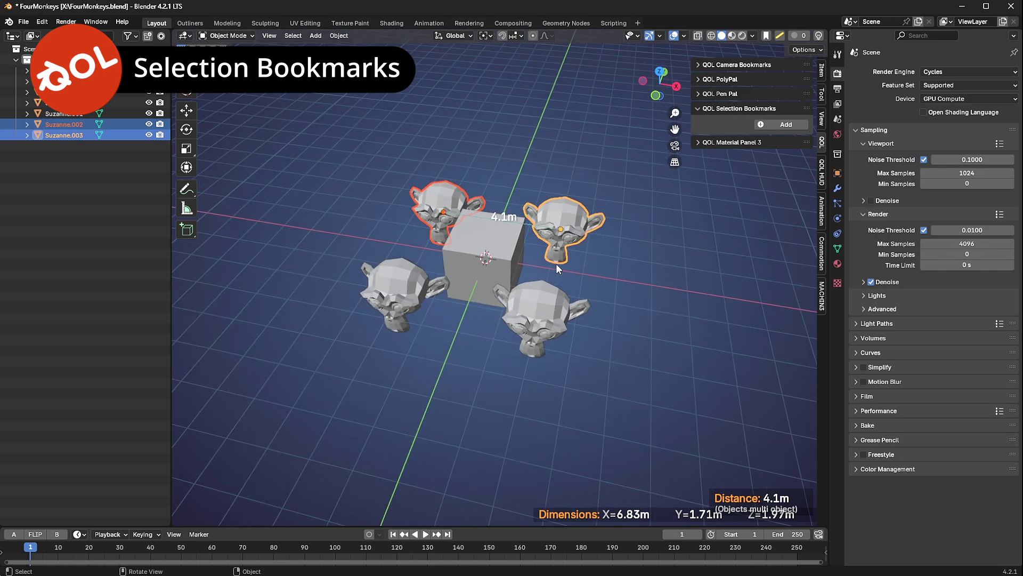
{"action": "middle_click_drag", "start_coordinate": [511, 337], "coordinate": [494, 324]}
{"action": "scroll", "coordinate": [503, 322], "scroll_direction": "up", "scroll_amount": 3}
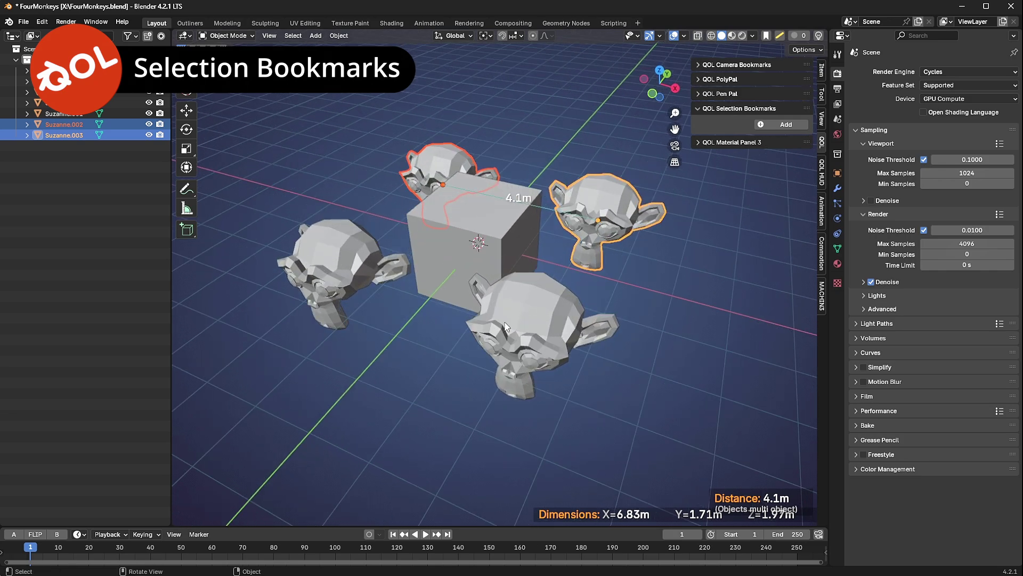
{"action": "left_click", "coordinate": [788, 127]}
{"action": "left_click", "coordinate": [707, 249]}
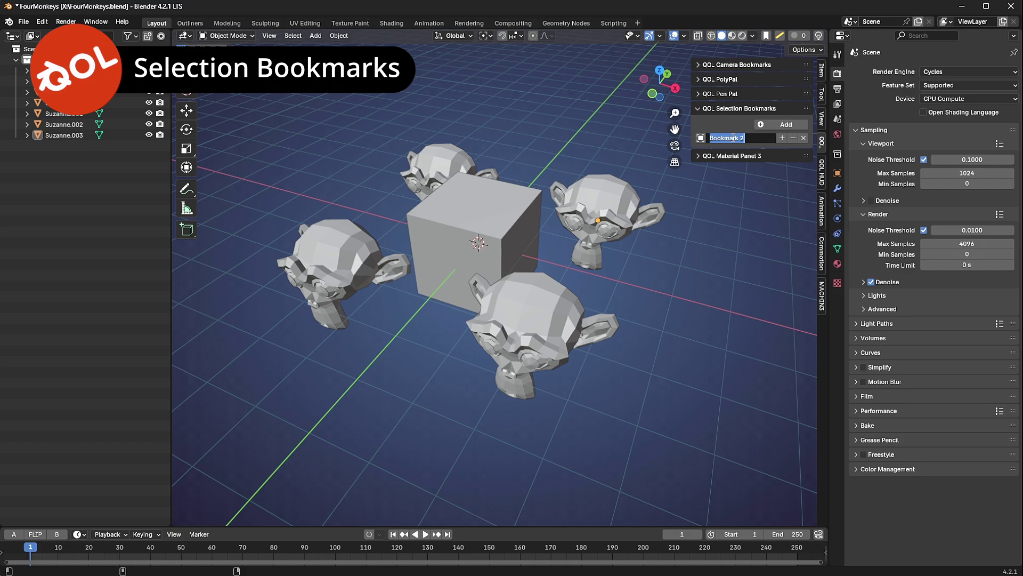
{"action": "type", "text": "Two Back monekeys"}
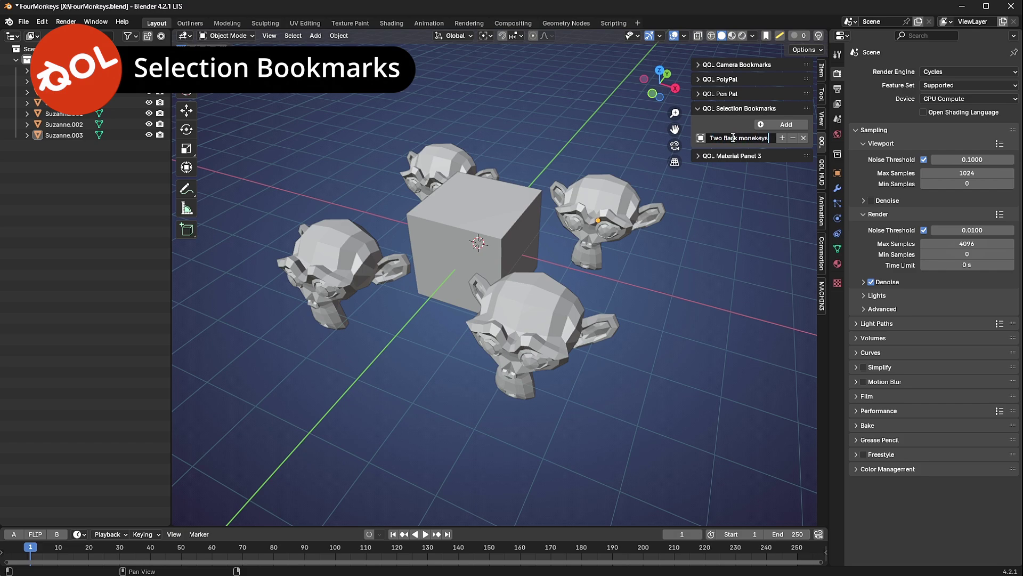
Select the front right monkey instead, and test the "Two Back monekeys" bookmark by recalling its selection
{"action": "left_click", "coordinate": [536, 331]}
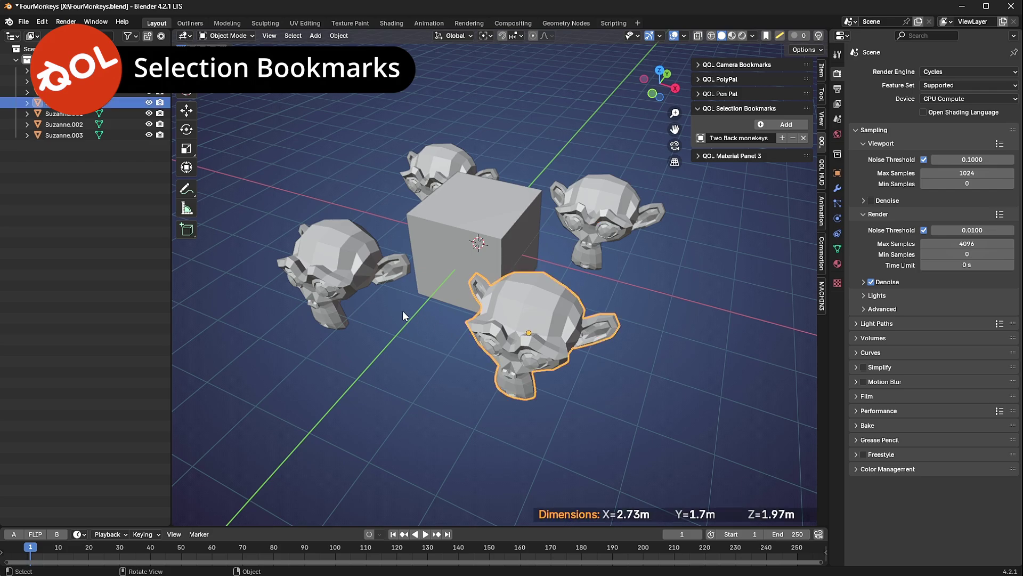
{"action": "mouse_move", "coordinate": [506, 354]}
{"action": "middle_mouse_down"}
{"action": "mouse_move", "coordinate": [437, 343]}
{"action": "mouse_move", "coordinate": [526, 356]}
{"action": "middle_mouse_up"}
{"action": "left_click", "coordinate": [700, 138]}
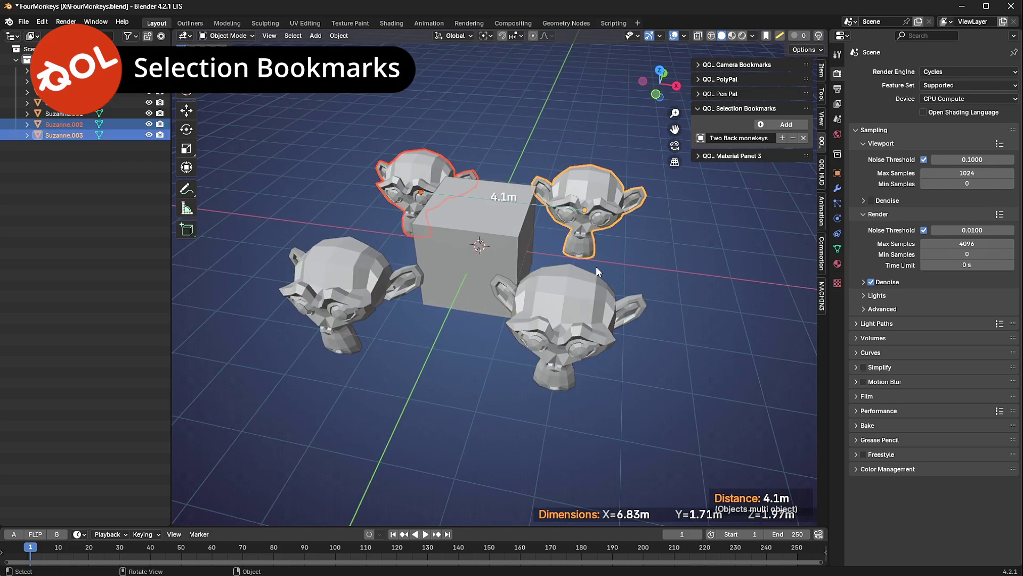
{"action": "middle_click_drag", "start_coordinate": [549, 165], "coordinate": [515, 313]}
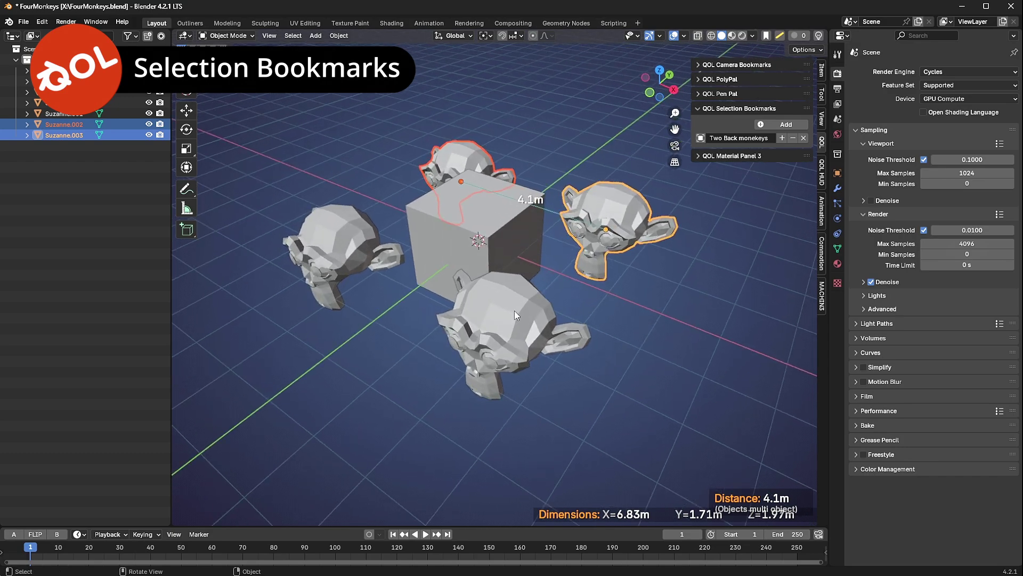
Add the front right monkey to the "Two Back monekeys" bookmark and recall the bookmark to check it
{"action": "left_click", "coordinate": [513, 311]}
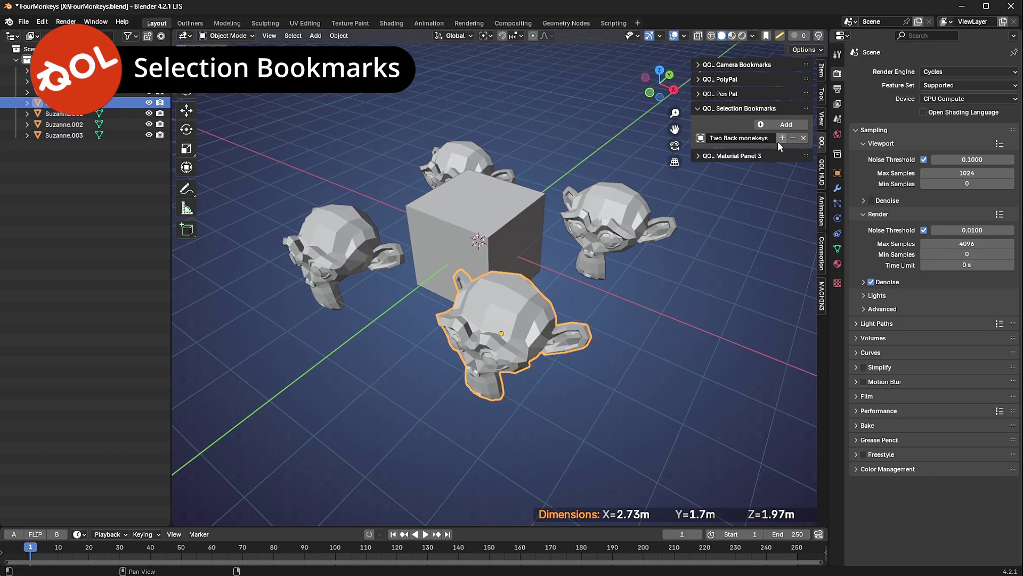
{"action": "left_click", "coordinate": [624, 286]}
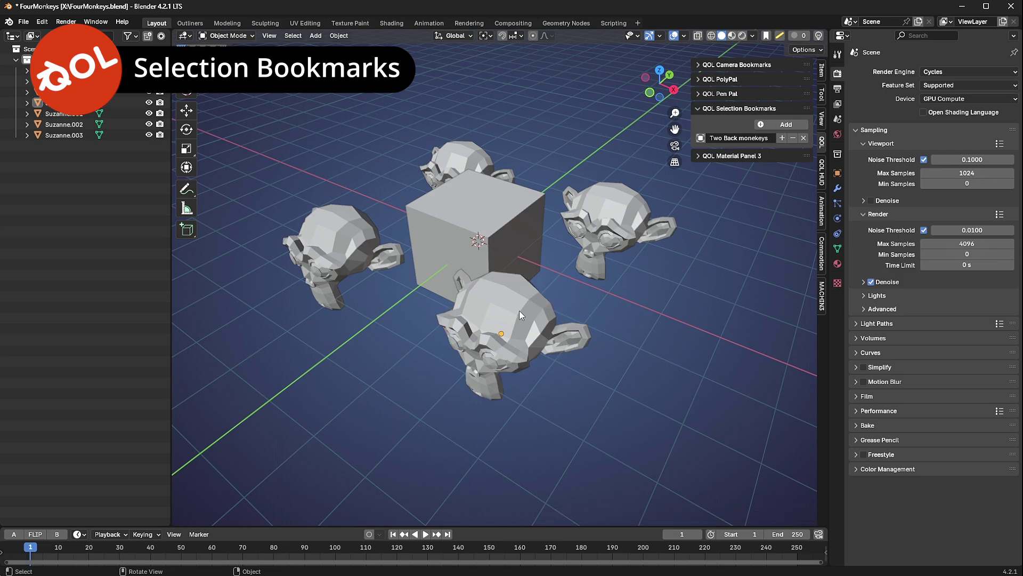
{"action": "left_click", "coordinate": [701, 138]}
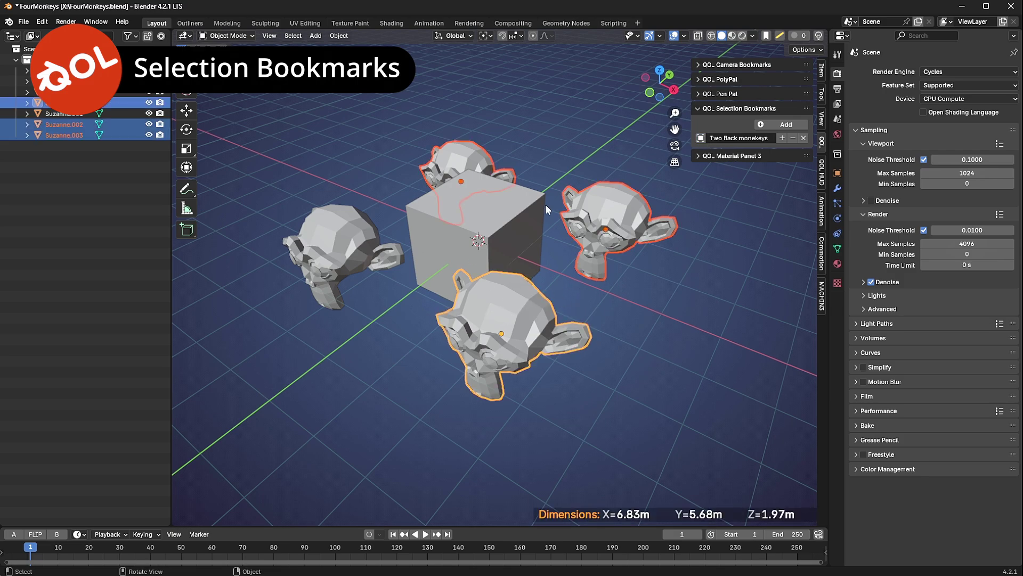
{"action": "left_click", "coordinate": [553, 139]}
Select the cube, add a selection bookmark for it named "Cube" and clear the selection
{"action": "middle_click_drag", "start_coordinate": [464, 273], "coordinate": [526, 278]}
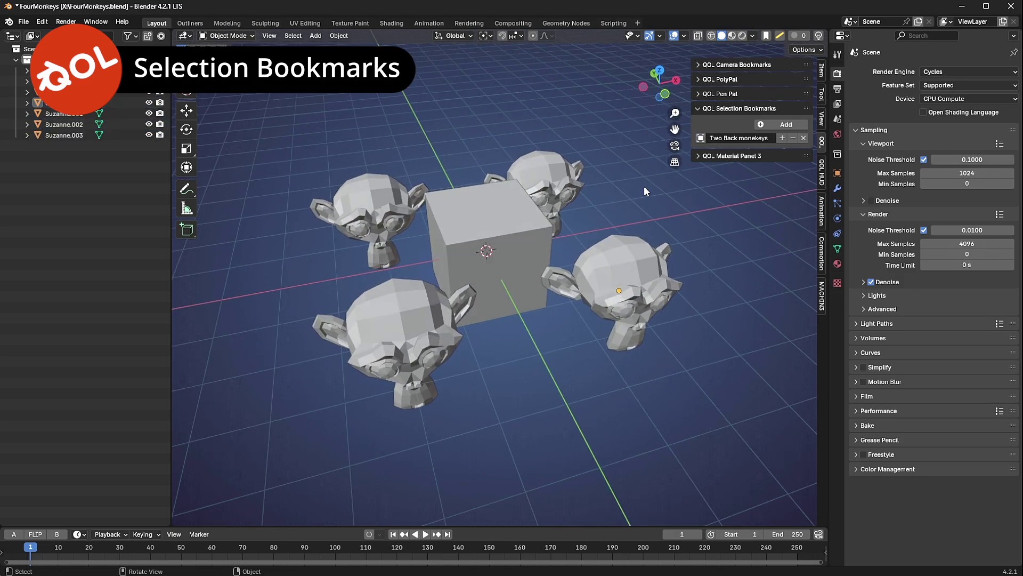
{"action": "left_click", "coordinate": [478, 210]}
{"action": "left_click", "coordinate": [785, 123]}
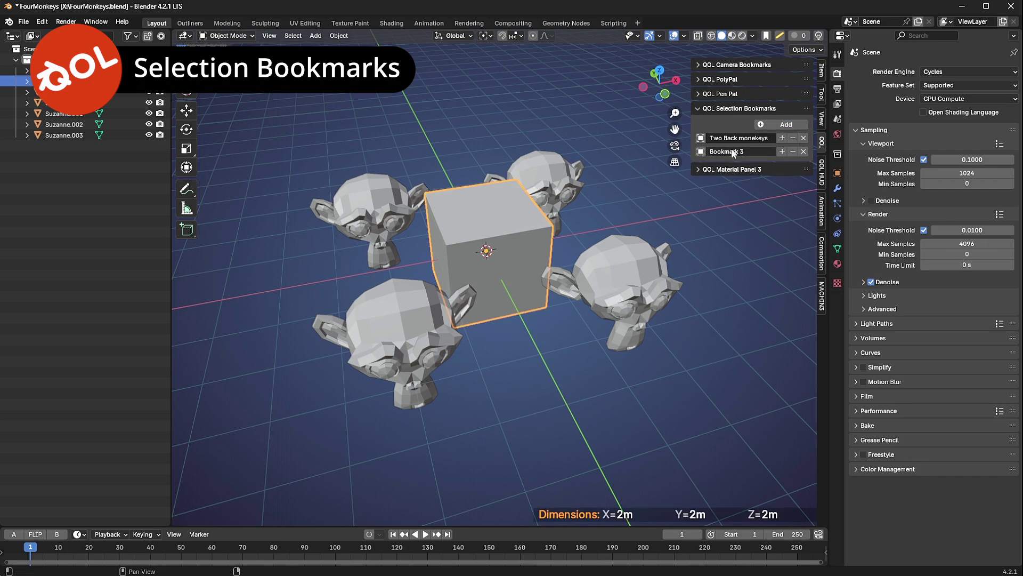
{"action": "type", "text": "Cube"}
{"action": "left_click", "coordinate": [675, 222]}
{"action": "middle_click_drag", "start_coordinate": [618, 223], "coordinate": [605, 218]}
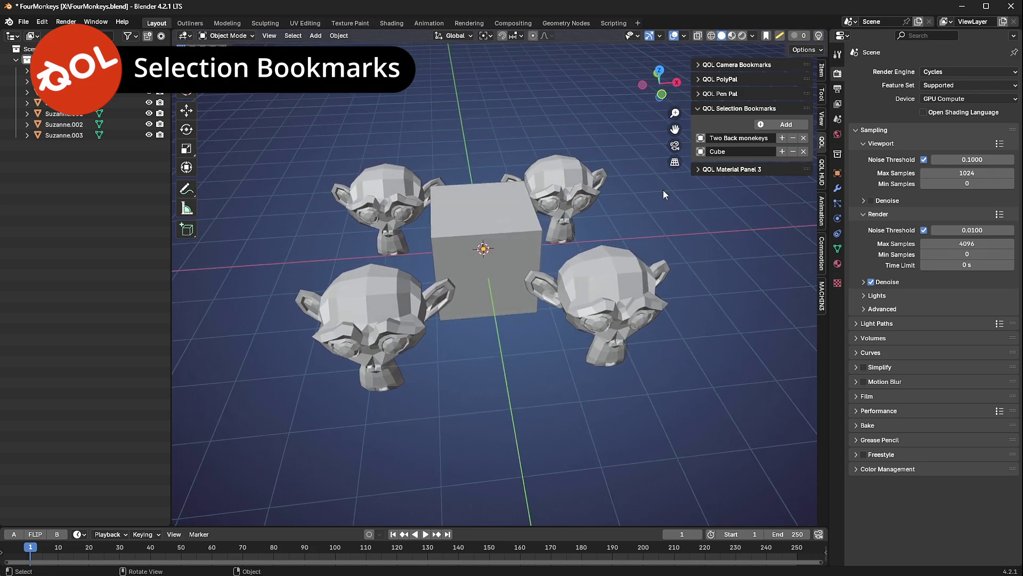
Recall the "Two Back monekeys" and "Cube" bookmarks alternately to compare their selections
{"action": "left_click", "coordinate": [700, 139]}
{"action": "left_click", "coordinate": [701, 151]}
{"action": "left_click", "coordinate": [700, 139]}
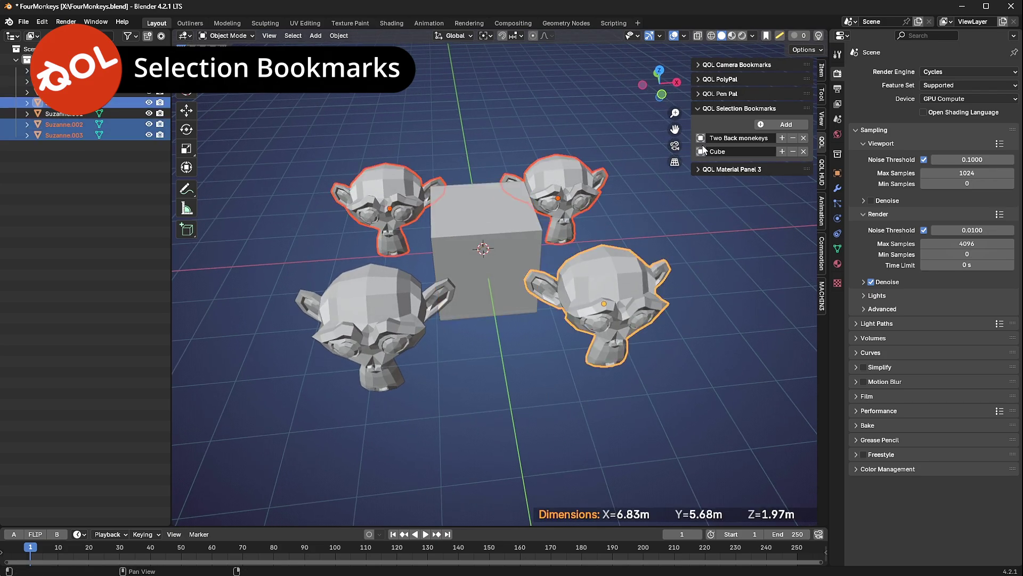
Remove the back right monkey from the "Two Back monekeys" bookmark and recall the bookmark to check it
{"action": "left_click", "coordinate": [580, 204]}
{"action": "middle_click_drag", "start_coordinate": [672, 235], "coordinate": [602, 226]}
{"action": "middle_click_drag", "start_coordinate": [496, 203], "coordinate": [509, 241], "text": "shift"}
{"action": "middle_click_drag", "start_coordinate": [509, 241], "coordinate": [538, 216], "text": "shift"}
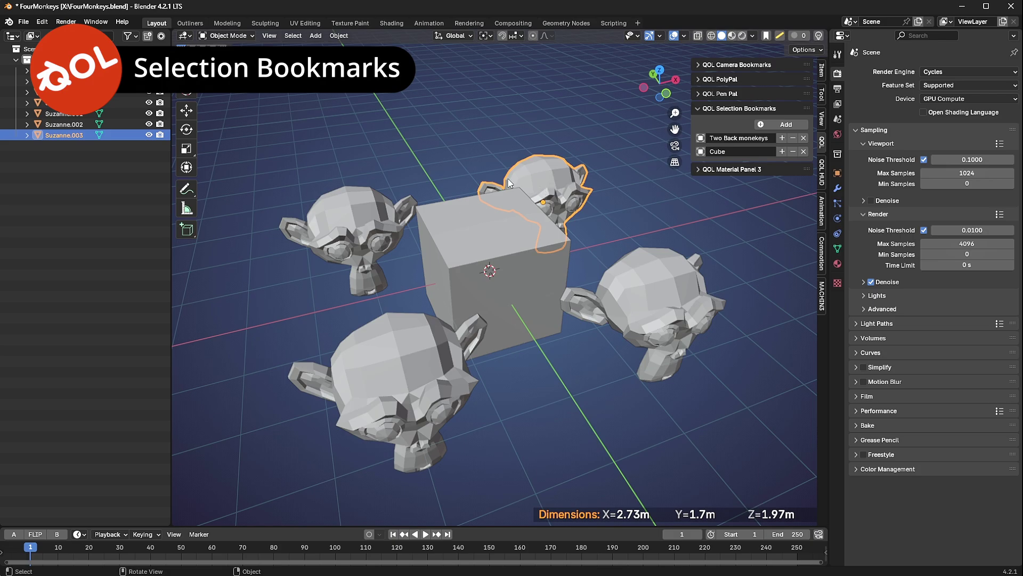
{"action": "middle_click_drag", "start_coordinate": [666, 232], "coordinate": [595, 242]}
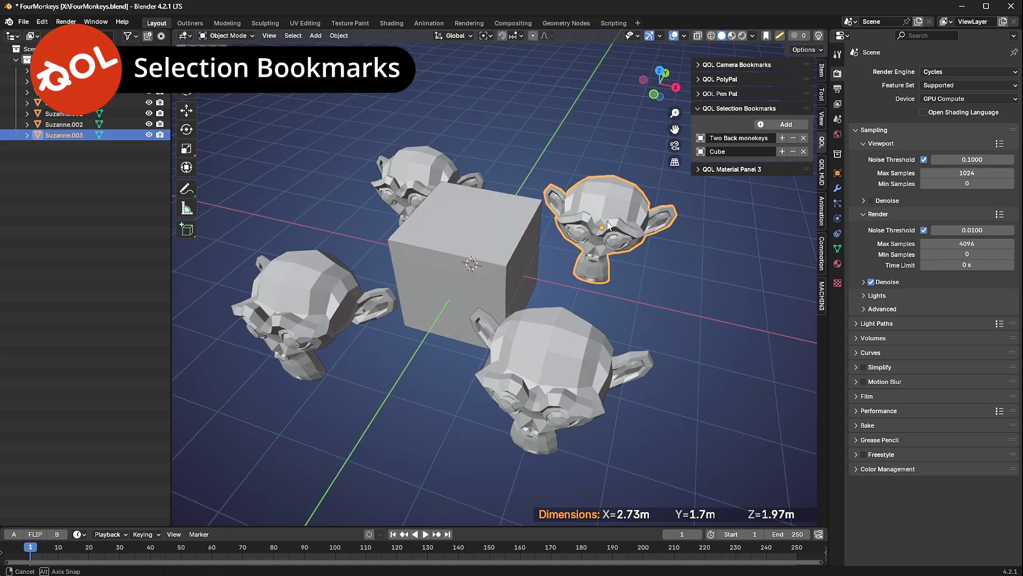
{"action": "left_click", "coordinate": [669, 255]}
{"action": "left_click", "coordinate": [700, 138]}
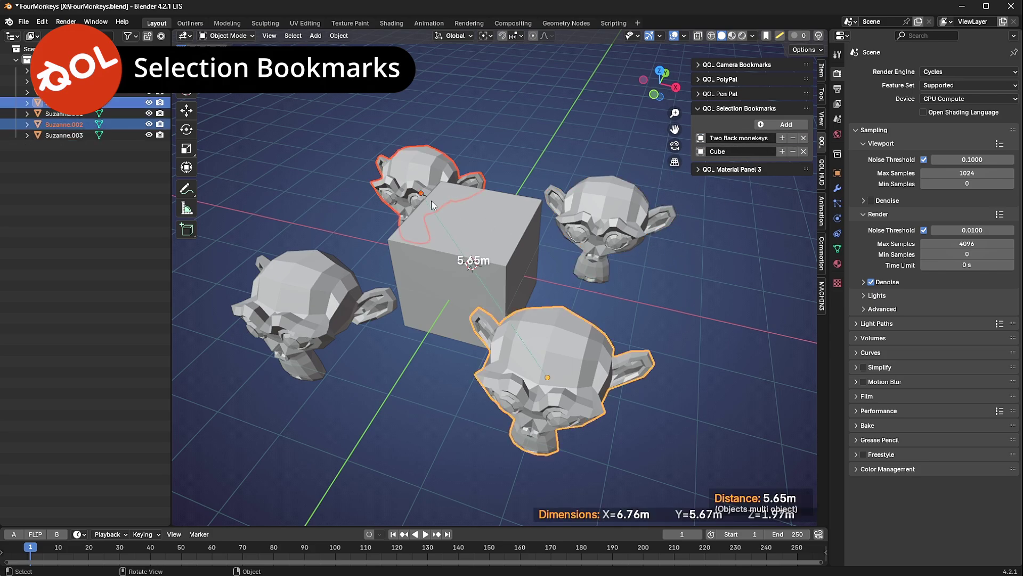
Select only the front right monkey and enter Edit Mode on it with its face in close view
{"action": "middle_click_drag", "start_coordinate": [643, 302], "coordinate": [642, 289]}
{"action": "left_click", "coordinate": [641, 299]}
{"action": "middle_click_drag", "start_coordinate": [682, 251], "coordinate": [655, 251]}
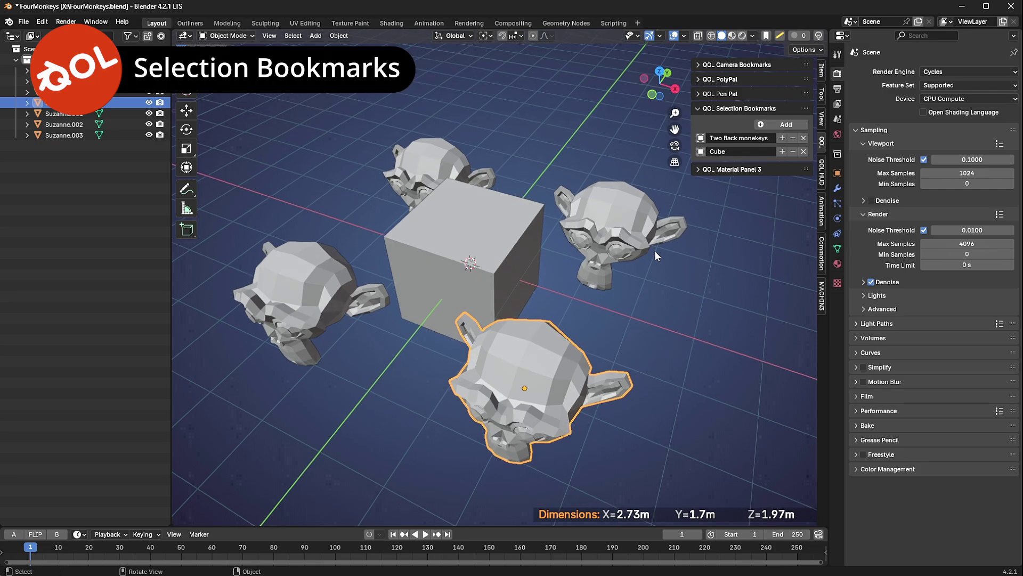
{"action": "middle_click_drag", "start_coordinate": [655, 250], "coordinate": [507, 271]}
{"action": "scroll", "coordinate": [503, 281], "scroll_direction": "up", "scroll_amount": 3}
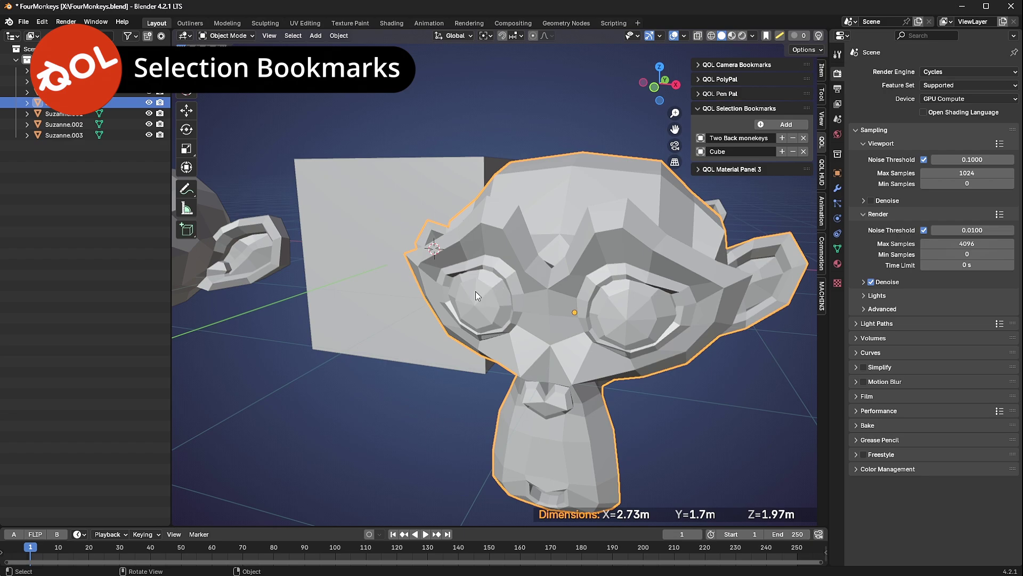
{"action": "key", "text": "Tab"}
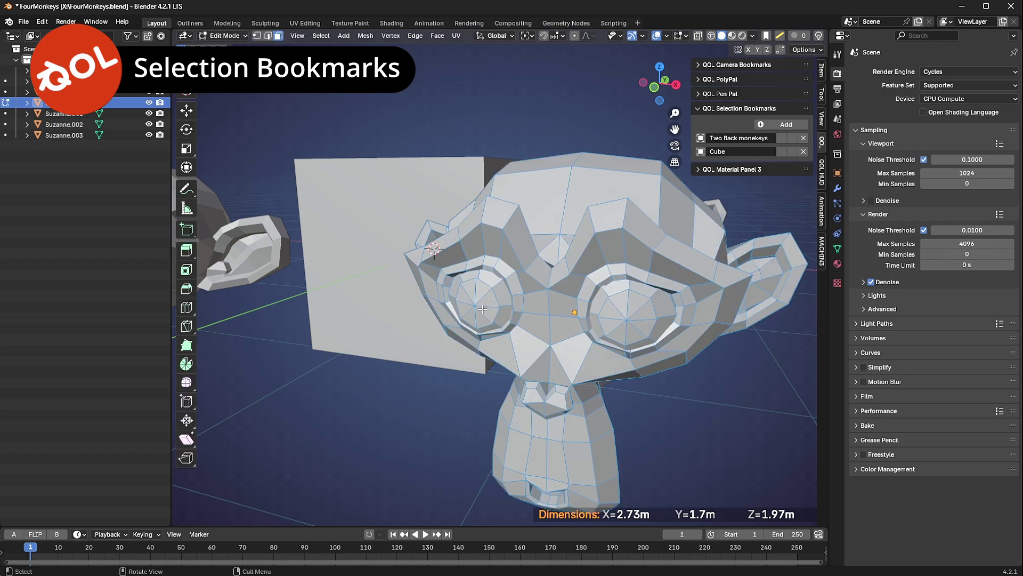
Select the ring of triangular faces forming the monkey's eyeball on the side nearest the cube
{"action": "left_click", "coordinate": [483, 302]}
{"action": "left_click", "coordinate": [479, 294], "text": "shift"}
{"action": "left_click", "coordinate": [469, 292], "text": "shift"}
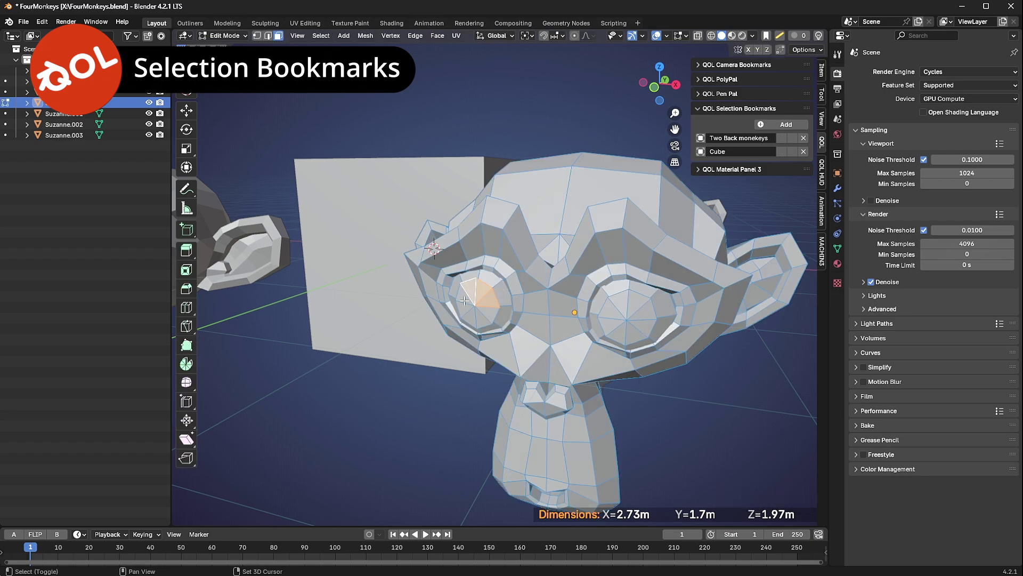
{"action": "left_click", "coordinate": [464, 299], "text": "shift"}
{"action": "left_click", "coordinate": [464, 311], "text": "shift"}
{"action": "left_click", "coordinate": [471, 318], "text": "shift"}
{"action": "left_click", "coordinate": [482, 319], "text": "shift"}
{"action": "left_click", "coordinate": [490, 316], "text": "shift"}
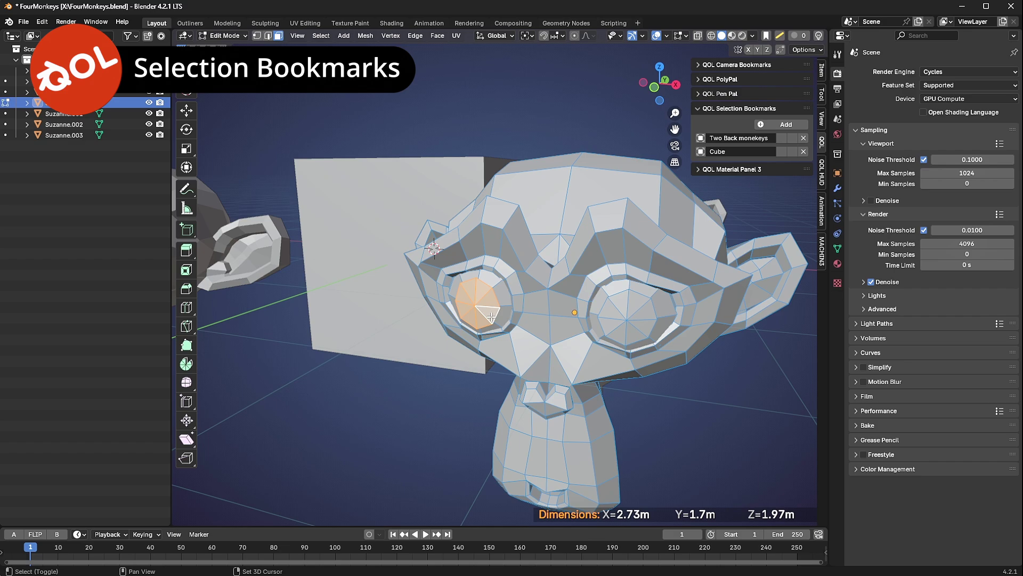
Add the other eyeball's ring of triangular faces to the selection and grow the selection to cover both of the monkey's eyeballs
{"action": "left_click", "coordinate": [613, 326], "text": "shift"}
{"action": "left_click", "coordinate": [606, 312], "text": "shift"}
{"action": "left_click", "coordinate": [614, 300], "text": "shift"}
{"action": "left_click", "coordinate": [630, 298], "text": "shift"}
{"action": "left_click", "coordinate": [645, 309], "text": "shift"}
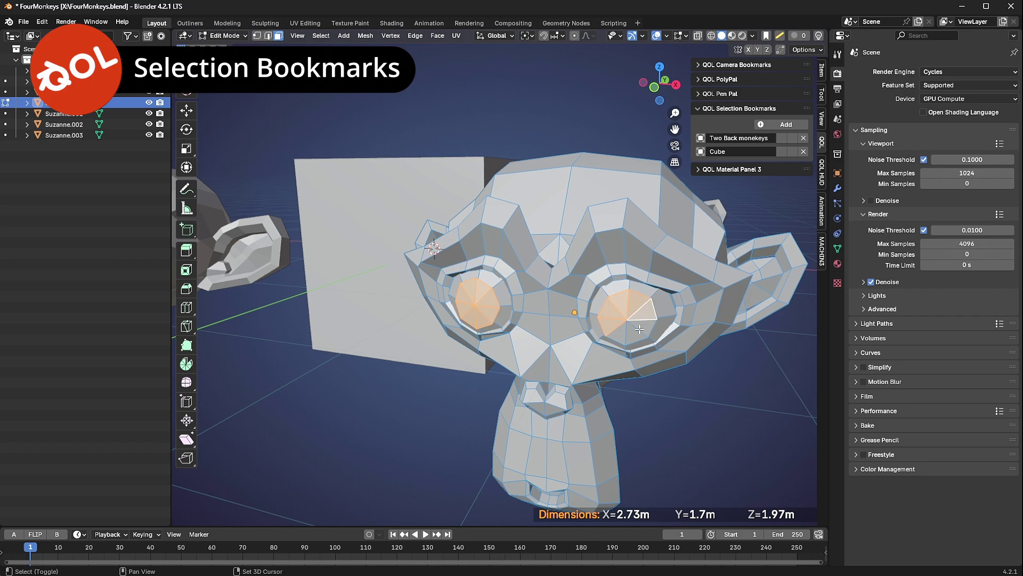
{"action": "left_click", "coordinate": [641, 329], "text": "shift"}
{"action": "left_click", "coordinate": [634, 332], "text": "shift"}
{"action": "left_click", "coordinate": [625, 329], "text": "shift"}
{"action": "key", "text": "ctrl+KP_Add"}
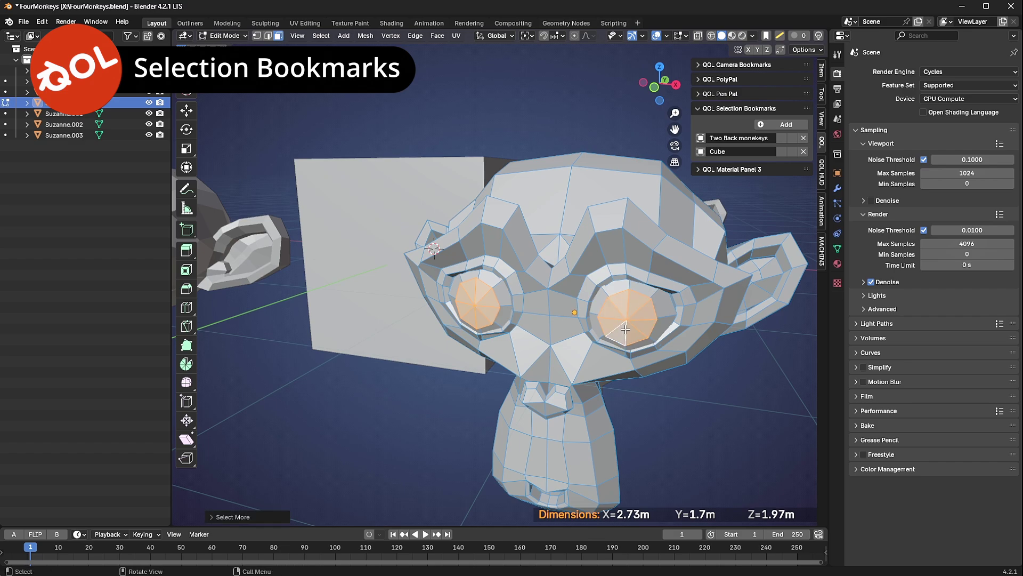
{"action": "key", "text": "ctrl+KP_Add"}
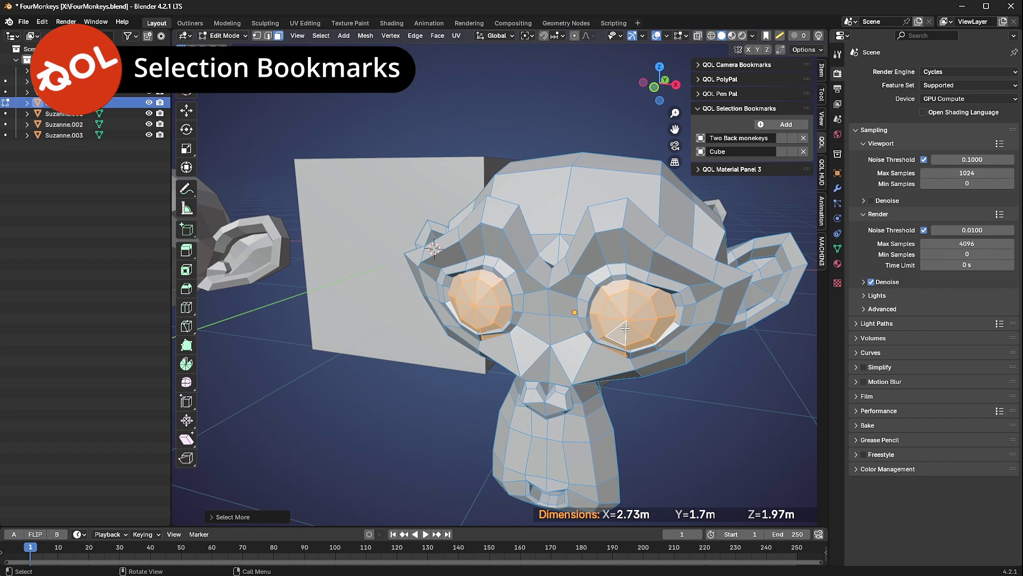
Add a selection bookmark for the selected eyeball faces and name it "Eyeballs"
{"action": "middle_click_drag", "start_coordinate": [625, 329], "coordinate": [576, 351]}
{"action": "scroll", "coordinate": [566, 320], "scroll_direction": "down", "scroll_amount": 4}
{"action": "middle_click_drag", "start_coordinate": [477, 362], "coordinate": [602, 347]}
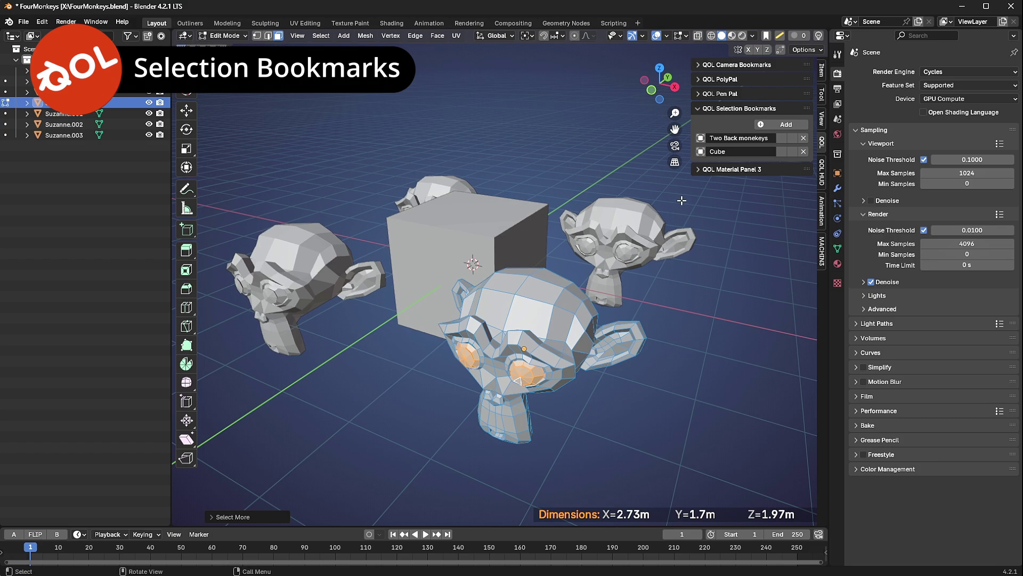
{"action": "left_click", "coordinate": [781, 124]}
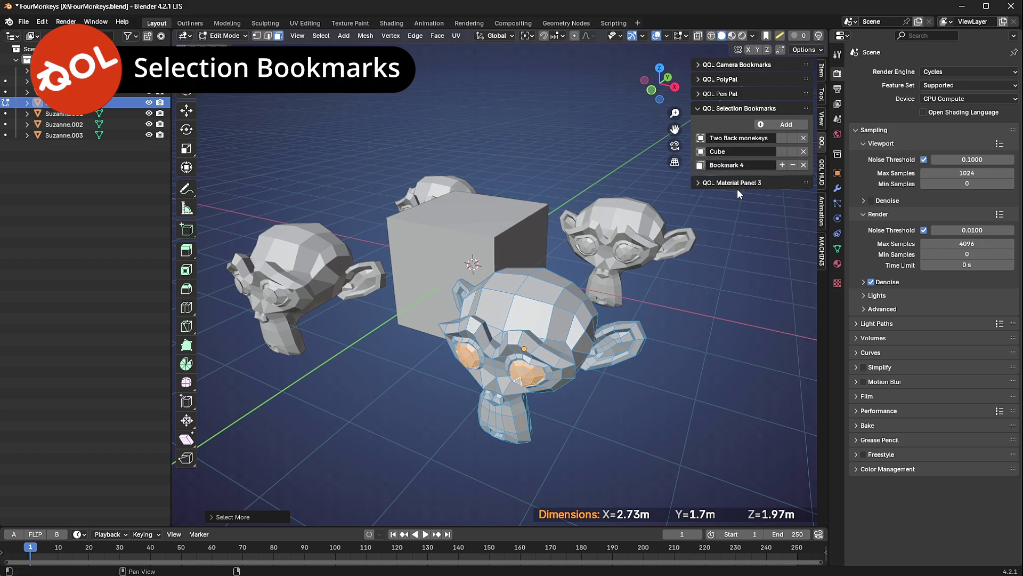
{"action": "double_click", "coordinate": [731, 163]}
{"action": "type", "text": "C"}
{"action": "key", "text": "Return"}
Clear the face selection, select the back left monkey in Object Mode, and recall the "Eyeballs" bookmark from there
{"action": "left_click", "coordinate": [703, 308]}
{"action": "middle_click_drag", "start_coordinate": [644, 299], "coordinate": [512, 255]}
{"action": "key", "text": "Tab"}
{"action": "left_click", "coordinate": [621, 229]}
{"action": "left_click", "coordinate": [401, 214]}
{"action": "middle_click_drag", "start_coordinate": [439, 273], "coordinate": [471, 275]}
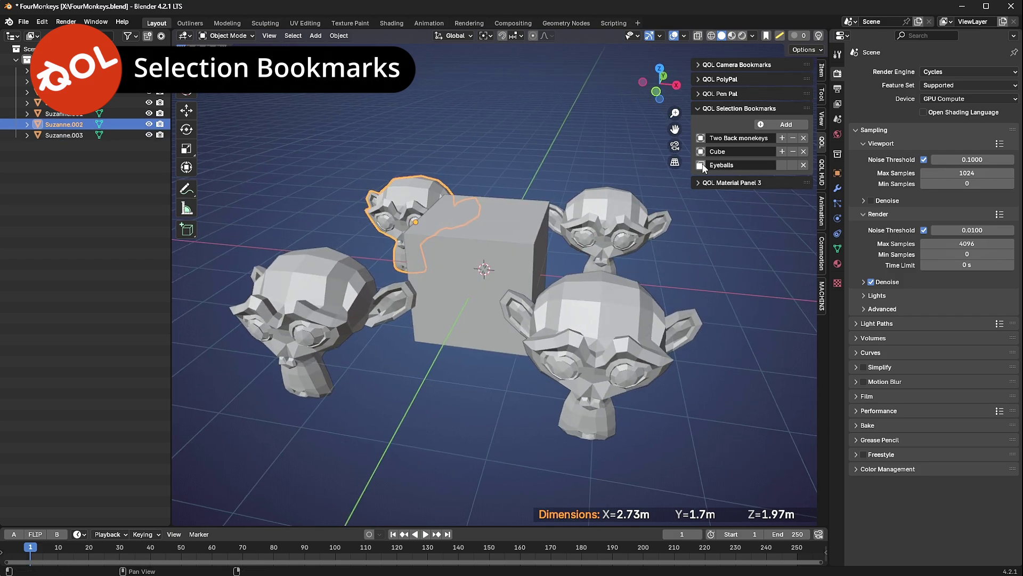
{"action": "middle_click_drag", "start_coordinate": [624, 261], "coordinate": [587, 251]}
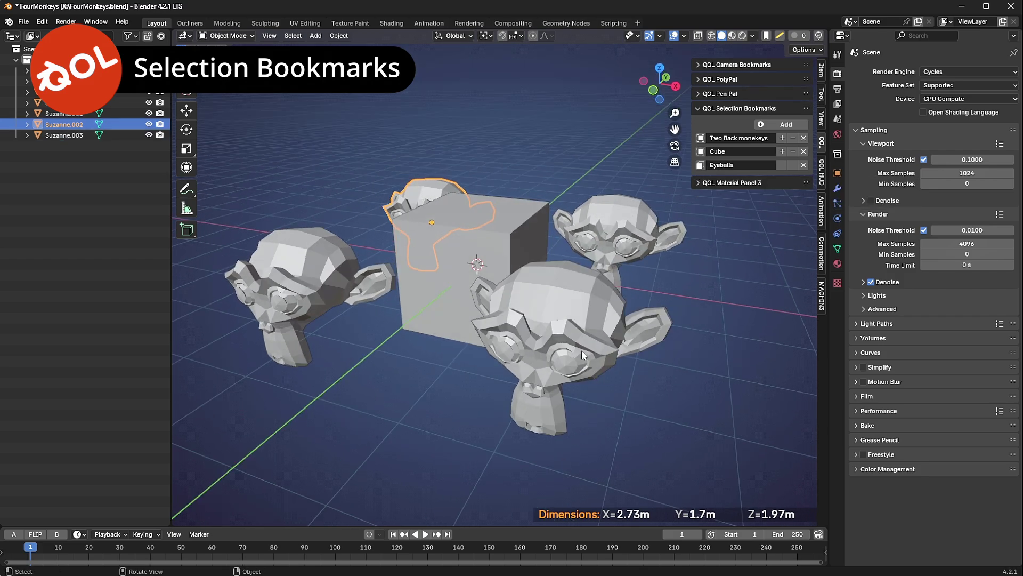
{"action": "left_click", "coordinate": [701, 165]}
{"action": "middle_click_drag", "start_coordinate": [653, 268], "coordinate": [649, 281]}
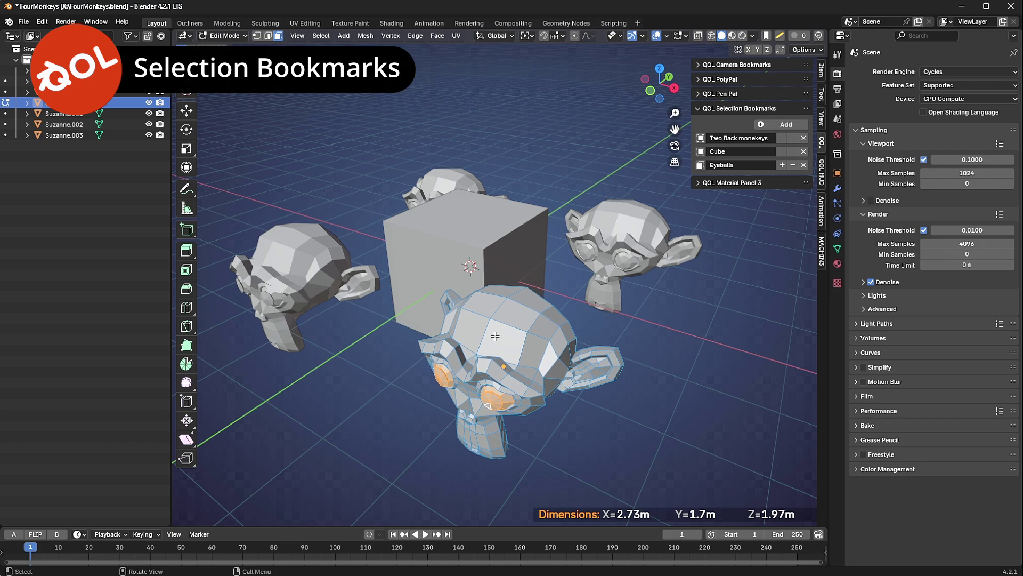
Add two faces on top of the front right monkey's head to the "Eyeballs" bookmark and recall it to check
{"action": "mouse_move", "coordinate": [556, 326]}
{"action": "middle_mouse_down"}
{"action": "mouse_move", "coordinate": [575, 303]}
{"action": "mouse_move", "coordinate": [566, 321]}
{"action": "middle_mouse_up"}
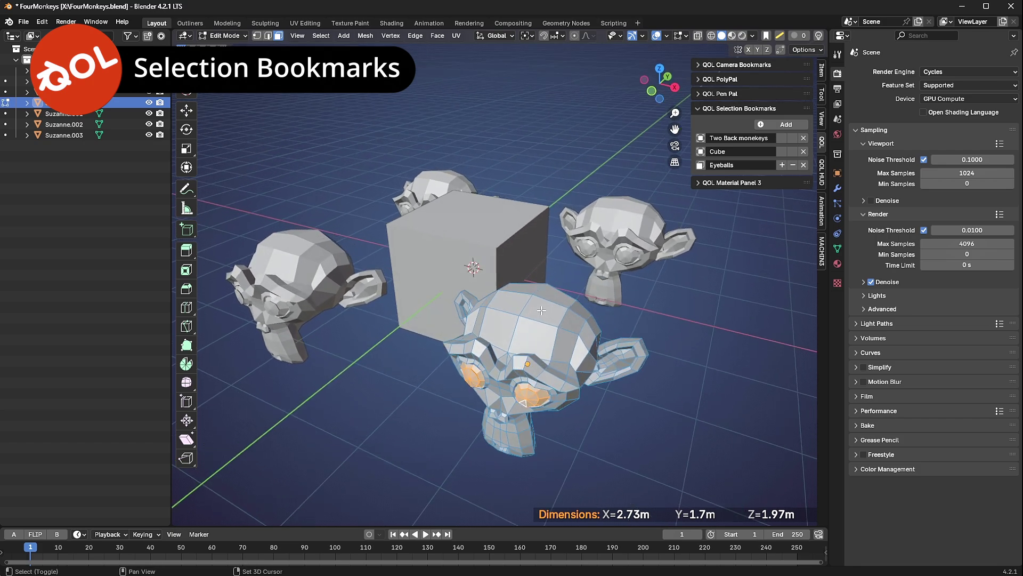
{"action": "left_click", "coordinate": [541, 309], "text": "shift"}
{"action": "left_click", "coordinate": [512, 301], "text": "shift"}
{"action": "left_click", "coordinate": [781, 166]}
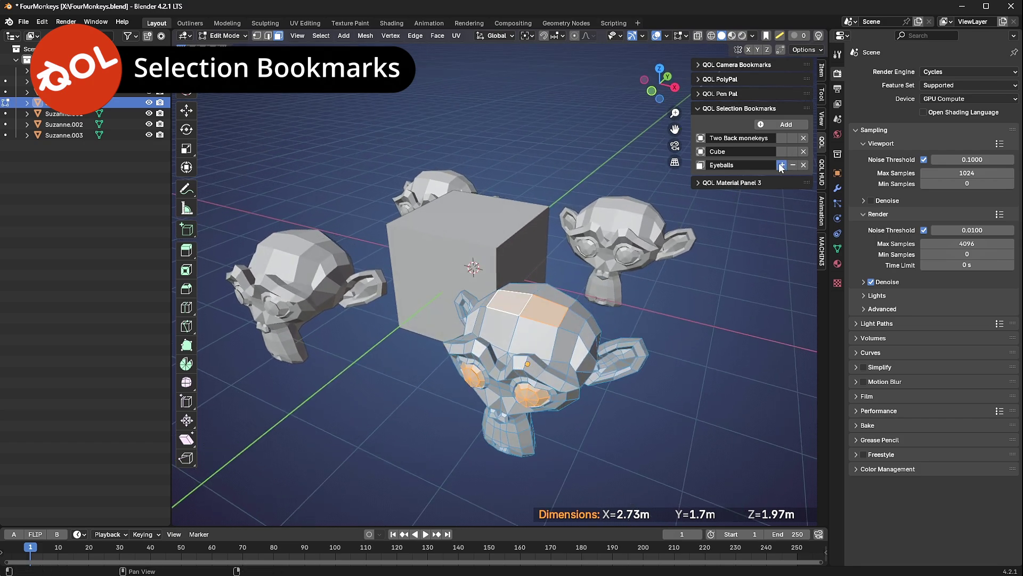
{"action": "left_click", "coordinate": [656, 309]}
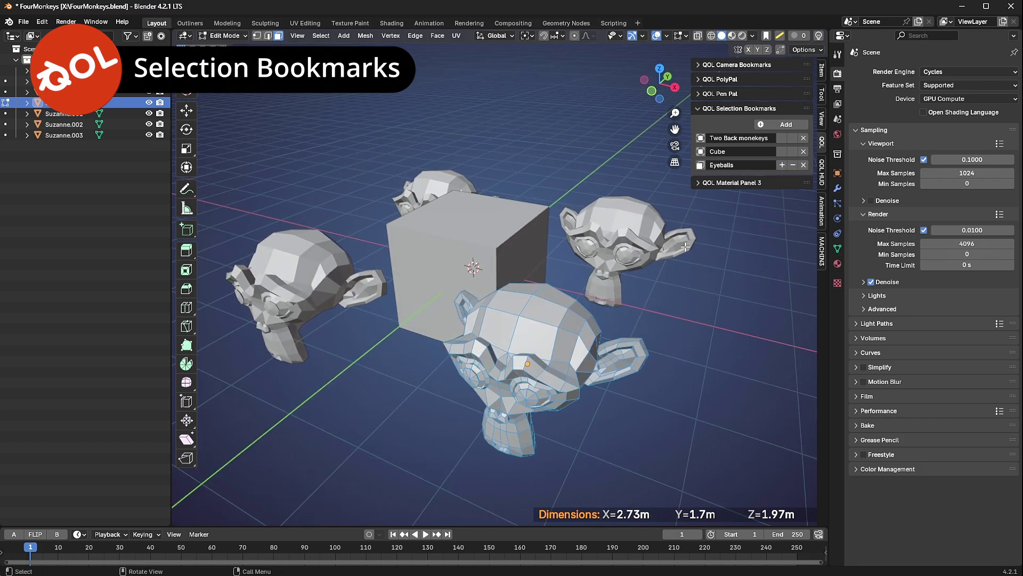
{"action": "left_click", "coordinate": [701, 165]}
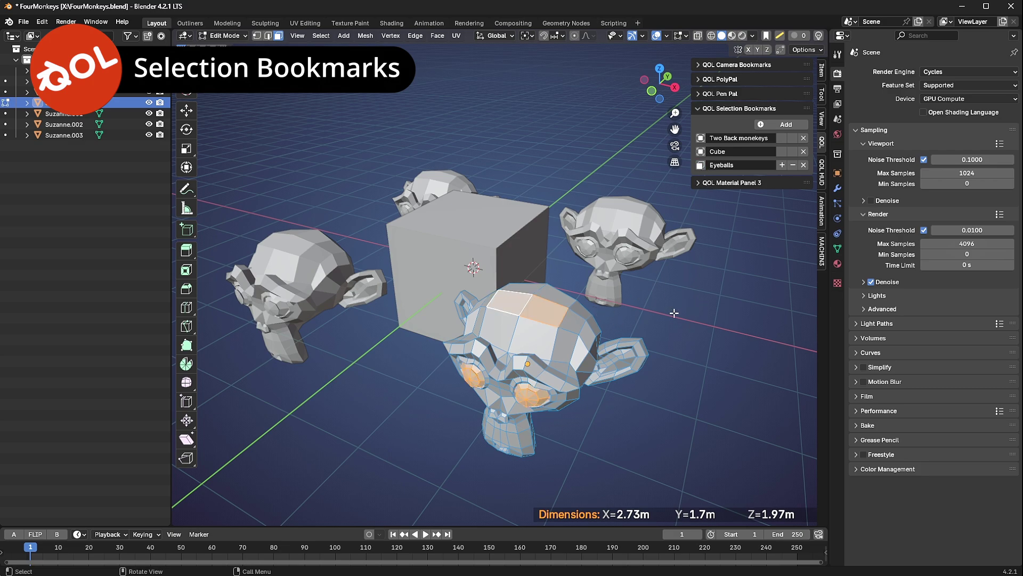
{"action": "middle_click_drag", "start_coordinate": [674, 314], "coordinate": [676, 313]}
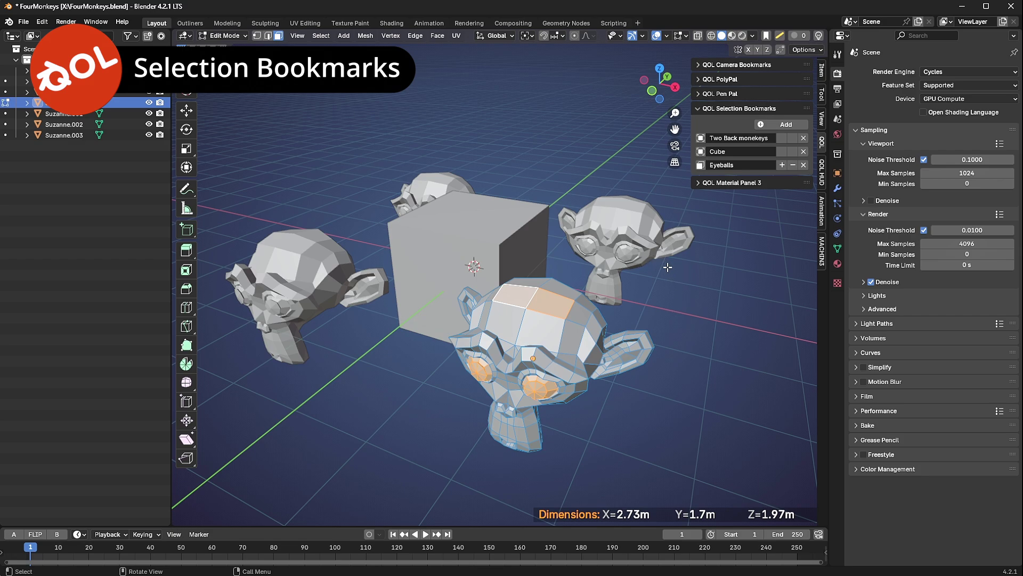
Return to Object Mode, select only the back right monkey, and enter Edit Mode on it
{"action": "mouse_move", "coordinate": [677, 285]}
{"action": "middle_mouse_down"}
{"action": "mouse_move", "coordinate": [641, 302]}
{"action": "mouse_move", "coordinate": [663, 299]}
{"action": "middle_mouse_up"}
{"action": "key", "text": "Tab"}
{"action": "left_click", "coordinate": [613, 261]}
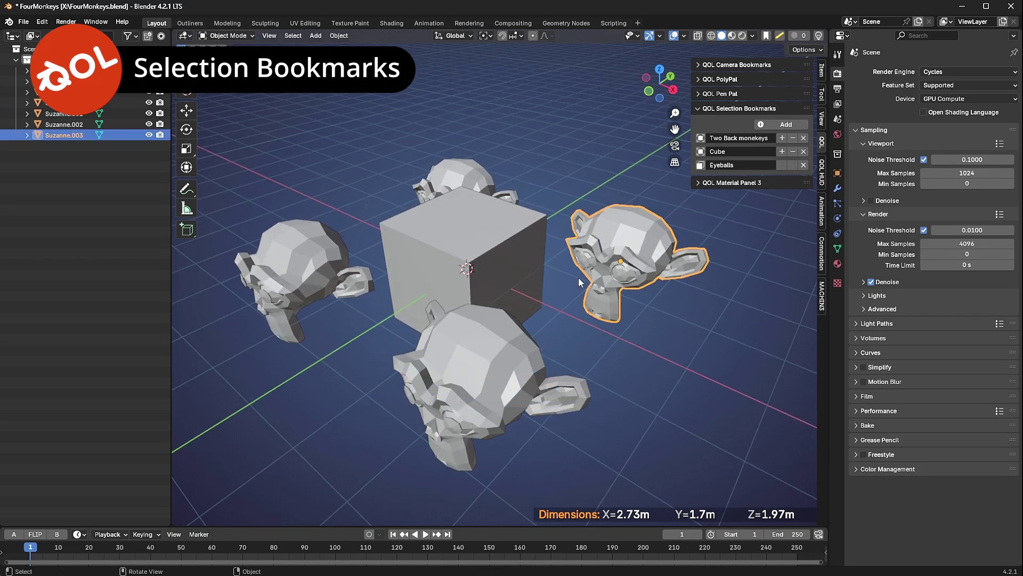
{"action": "mouse_move", "coordinate": [572, 281]}
{"action": "middle_mouse_down"}
{"action": "mouse_move", "coordinate": [586, 275]}
{"action": "mouse_move", "coordinate": [573, 273]}
{"action": "middle_mouse_up"}
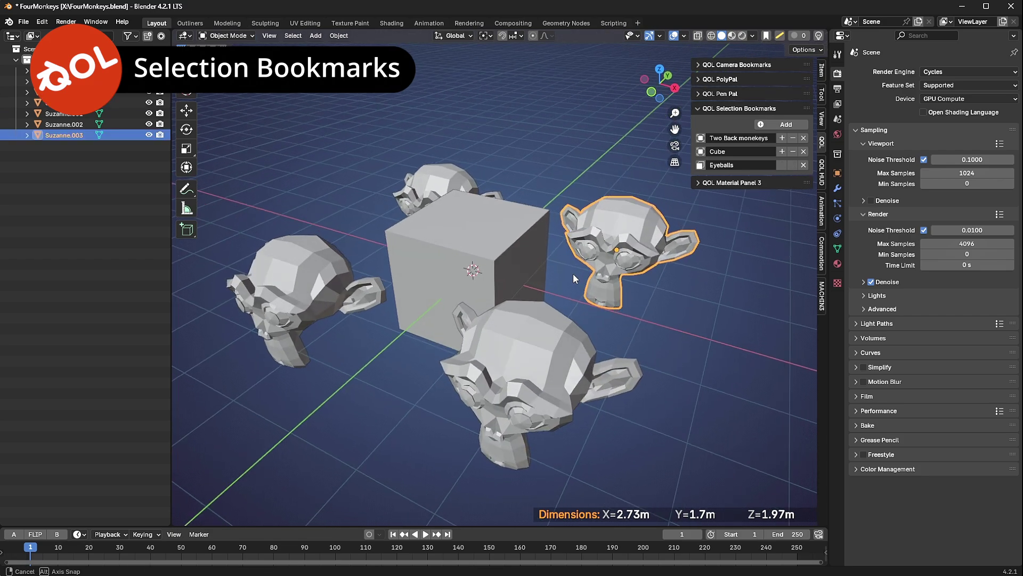
{"action": "key", "text": "Tab"}
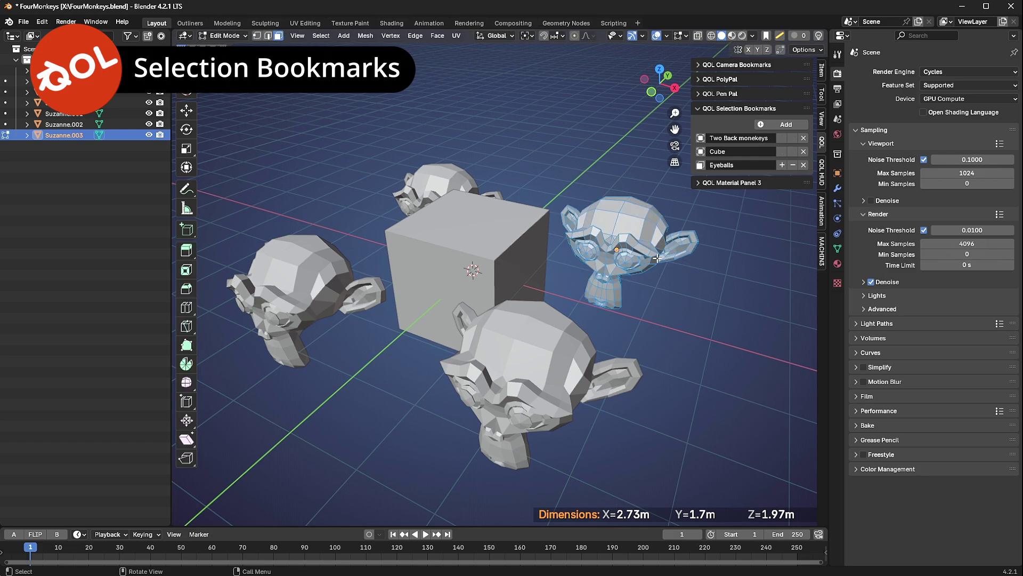
In vertex select mode, box-select the outer vertices of both of the back right monkey's ears
{"action": "left_click_drag", "start_coordinate": [712, 215], "coordinate": [679, 259]}
{"action": "middle_click_drag", "start_coordinate": [578, 253], "coordinate": [602, 260]}
{"action": "middle_click_drag", "start_coordinate": [567, 182], "coordinate": [551, 182]}
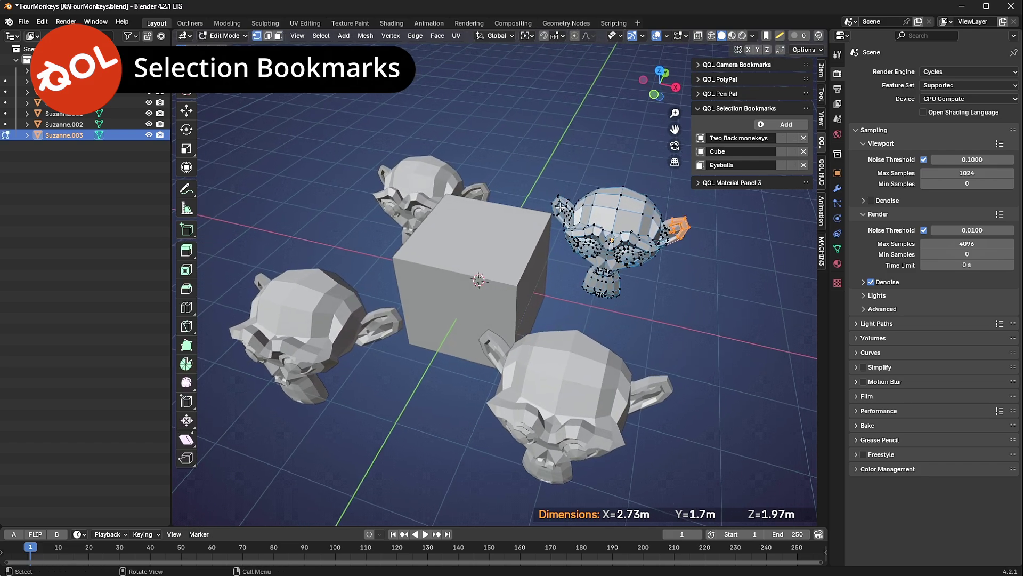
{"action": "left_click_drag", "start_coordinate": [568, 180], "coordinate": [547, 216], "text": "shift"}
Bookmark the selected ear vertices under the name "Ear Bits" and clear the vertex selection
{"action": "middle_click_drag", "start_coordinate": [588, 294], "coordinate": [581, 288]}
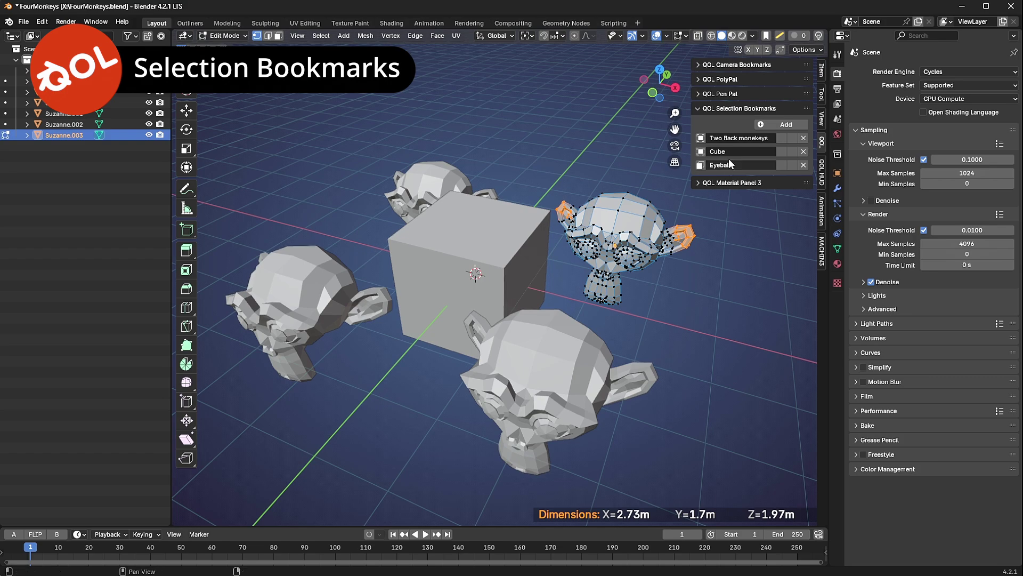
{"action": "left_click", "coordinate": [787, 124]}
{"action": "double_click", "coordinate": [734, 176]}
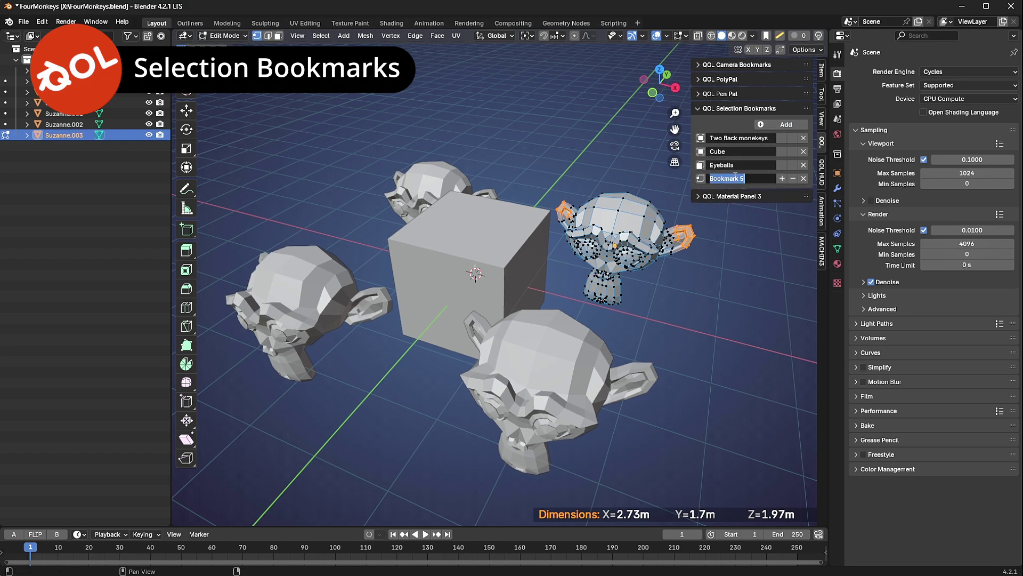
{"action": "type", "text": "EarBits"}
{"action": "key", "text": "Return"}
{"action": "left_click", "coordinate": [699, 275]}
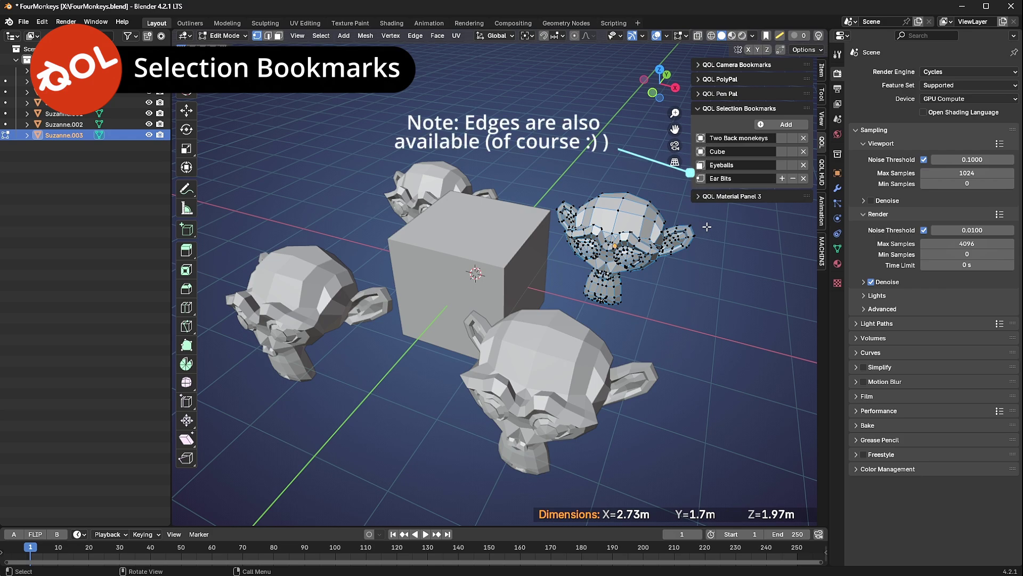
Recall the "Two Back monekeys" bookmark directly from Edit Mode and clear the object selection
{"action": "left_click", "coordinate": [701, 138]}
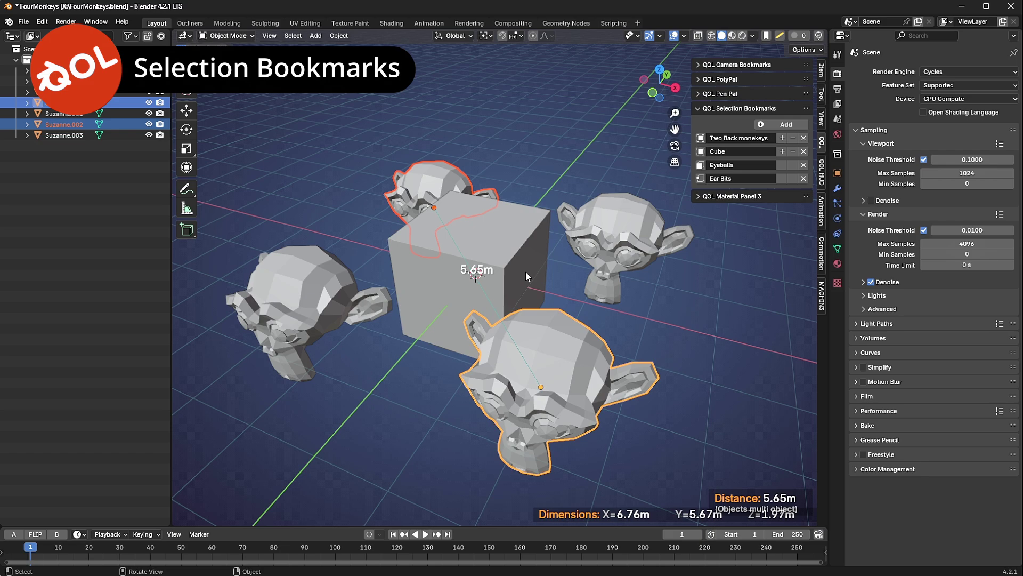
{"action": "left_click", "coordinate": [691, 278]}
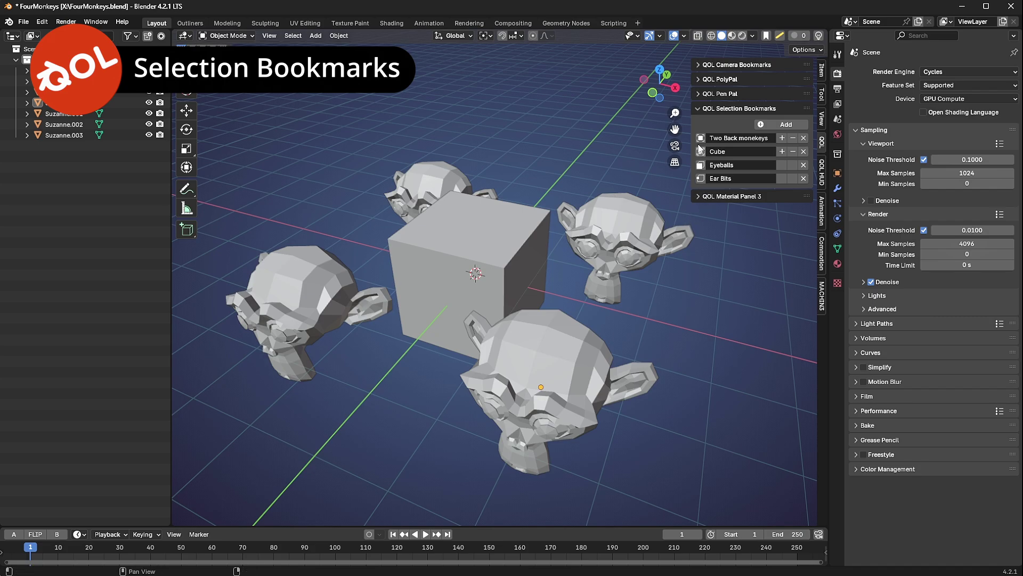
{"action": "middle_click_drag", "start_coordinate": [556, 257], "coordinate": [528, 257]}
Select only the front left monkey in Object Mode
{"action": "left_click", "coordinate": [356, 268]}
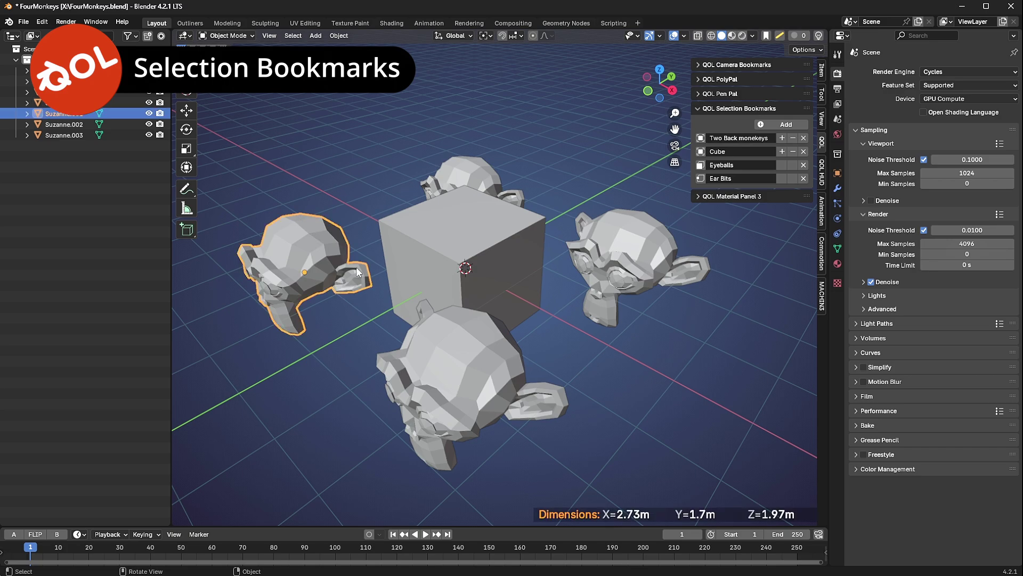
{"action": "middle_click_drag", "start_coordinate": [356, 267], "coordinate": [425, 291]}
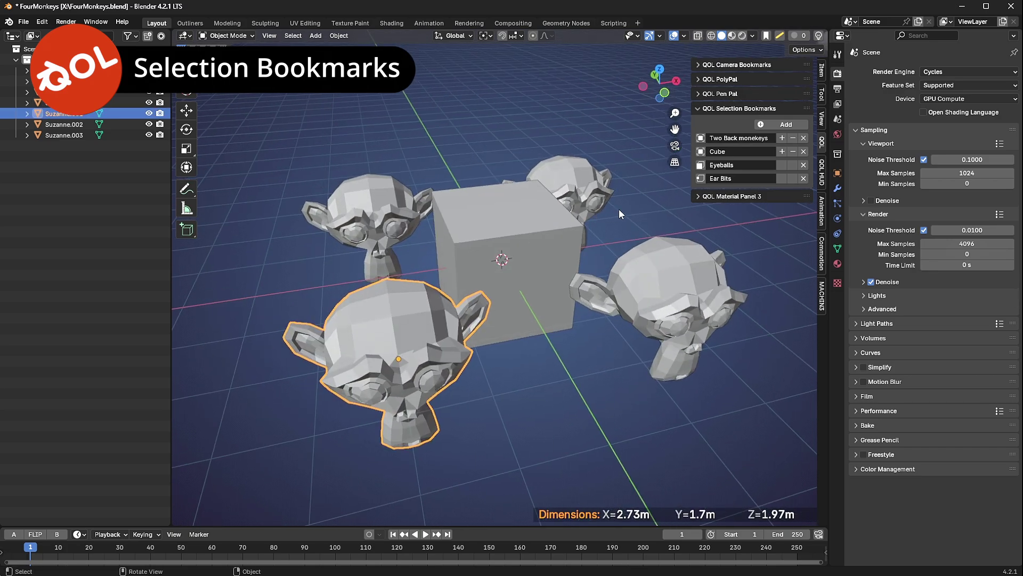
{"action": "middle_click_drag", "start_coordinate": [619, 209], "coordinate": [616, 213]}
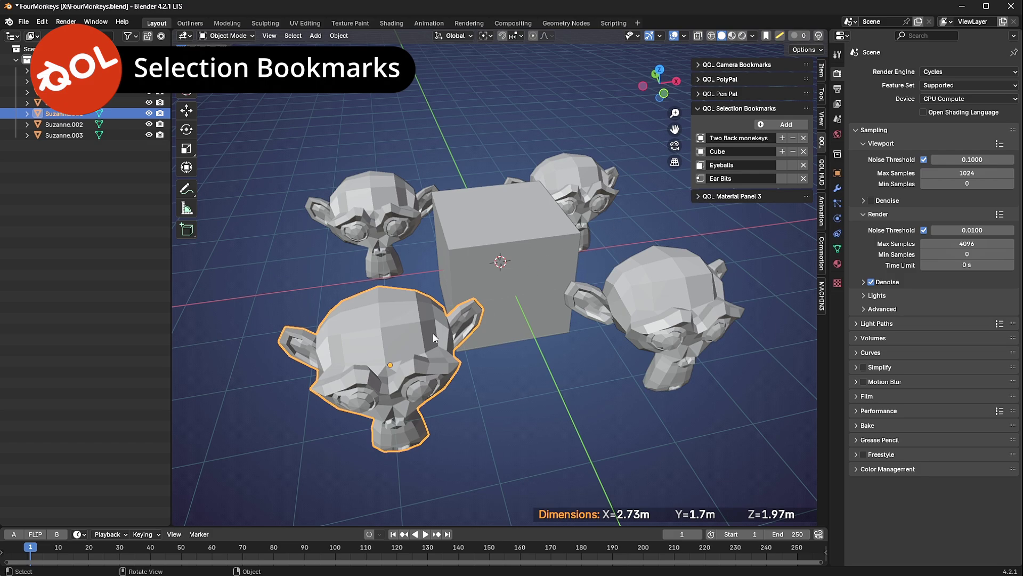
{"action": "left_click", "coordinate": [315, 283]}
{"action": "left_click", "coordinate": [352, 326]}
{"action": "middle_click_drag", "start_coordinate": [627, 242], "coordinate": [436, 286]}
{"action": "mouse_move", "coordinate": [324, 312]}
{"action": "middle_mouse_down"}
{"action": "mouse_move", "coordinate": [330, 292]}
{"action": "mouse_move", "coordinate": [327, 318]}
{"action": "middle_mouse_up"}
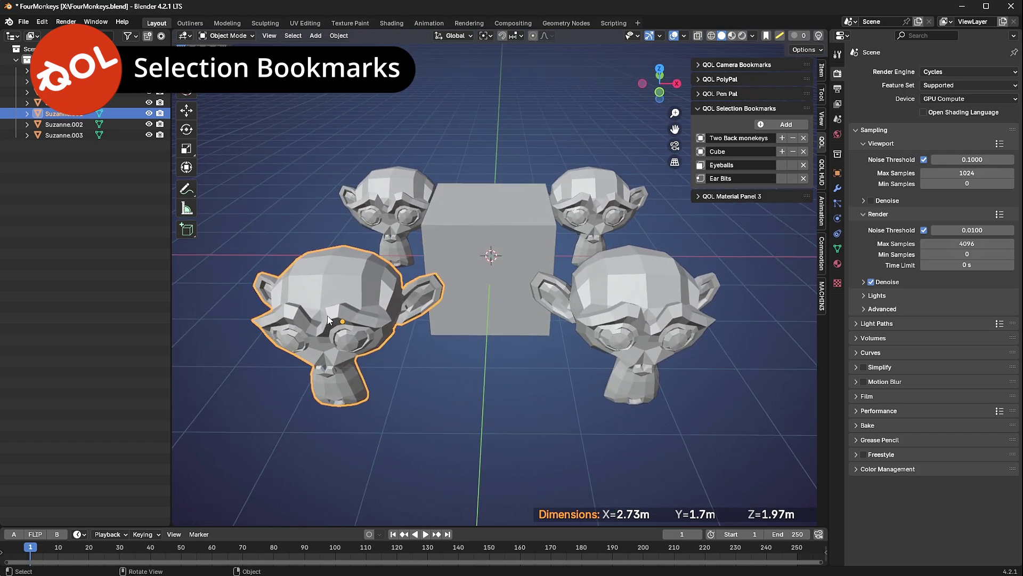
Enter Edit Mode on the front left monkey and select four faces on top of its head
{"action": "key", "text": "Tab"}
{"action": "left_click", "coordinate": [331, 270]}
{"action": "left_click", "coordinate": [310, 266], "text": "shift"}
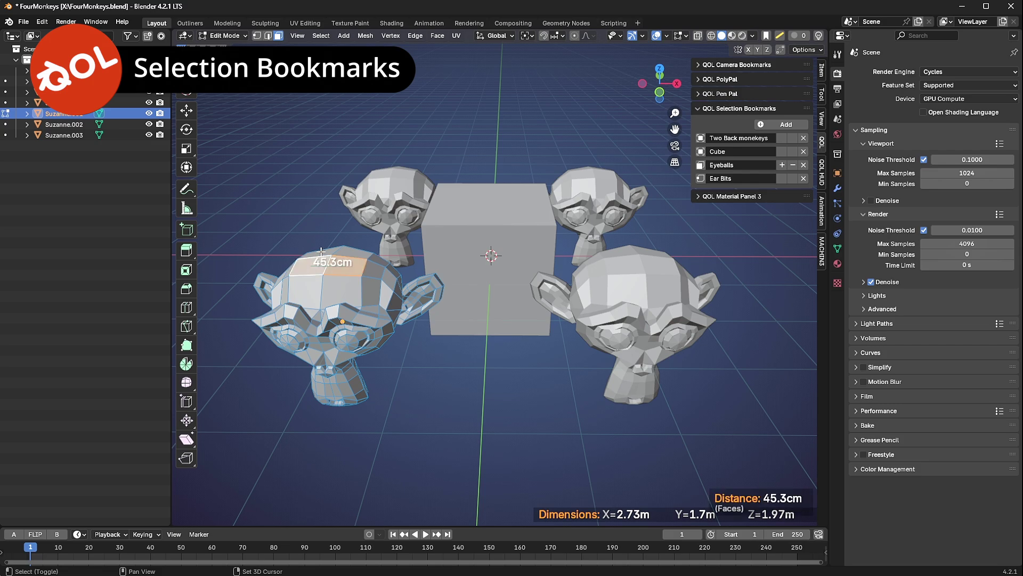
{"action": "left_click", "coordinate": [322, 251], "text": "shift"}
{"action": "left_click", "coordinate": [351, 252], "text": "shift"}
{"action": "middle_click_drag", "start_coordinate": [372, 276], "coordinate": [386, 298]}
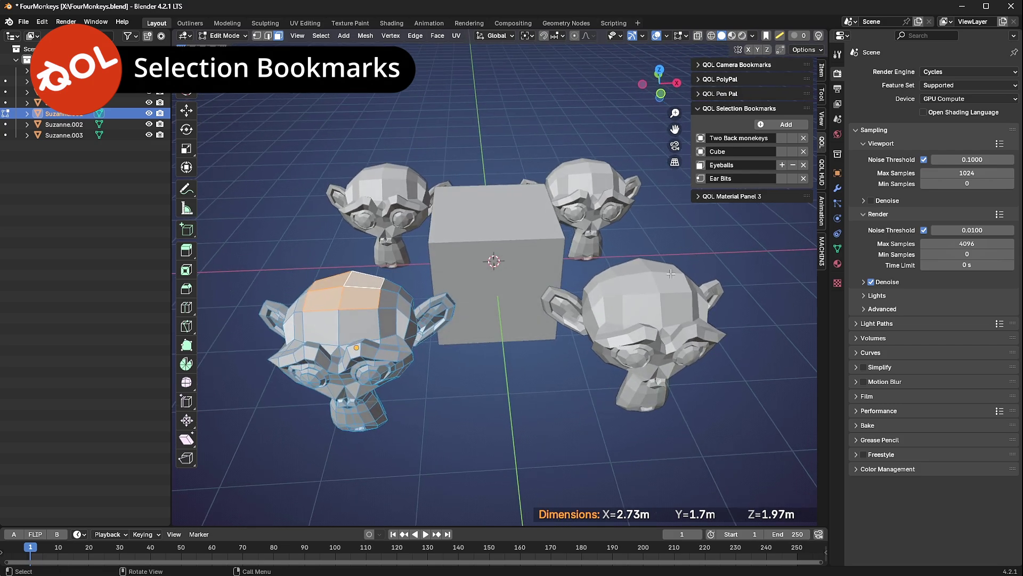
Leave Edit Mode on the front left monkey and recall the "Eyeballs" bookmark to compare both monkeys' face selections
{"action": "middle_click_drag", "start_coordinate": [671, 274], "coordinate": [666, 250], "text": "shift"}
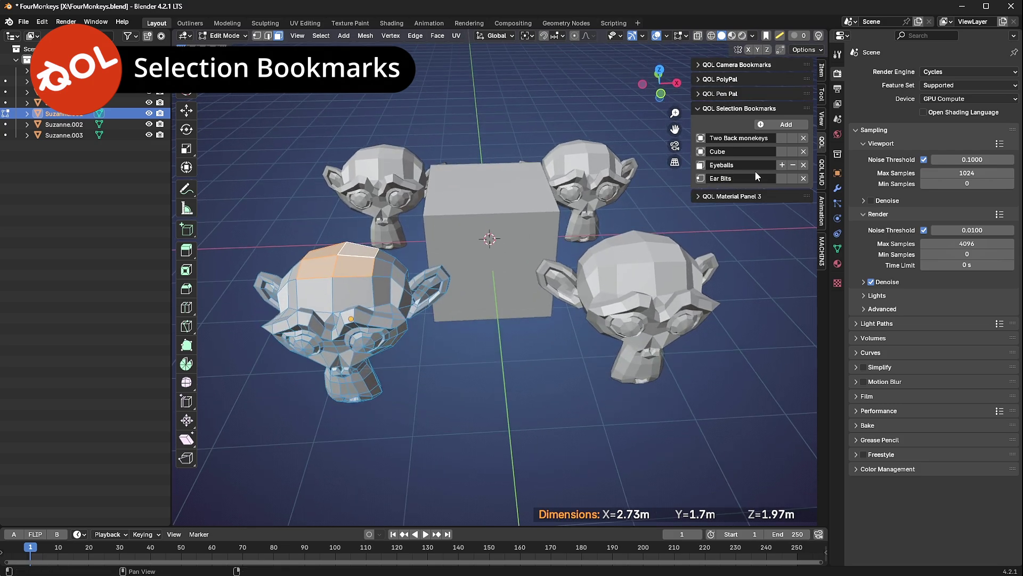
{"action": "left_click", "coordinate": [644, 213]}
{"action": "key", "text": "Tab"}
{"action": "left_click", "coordinate": [701, 166]}
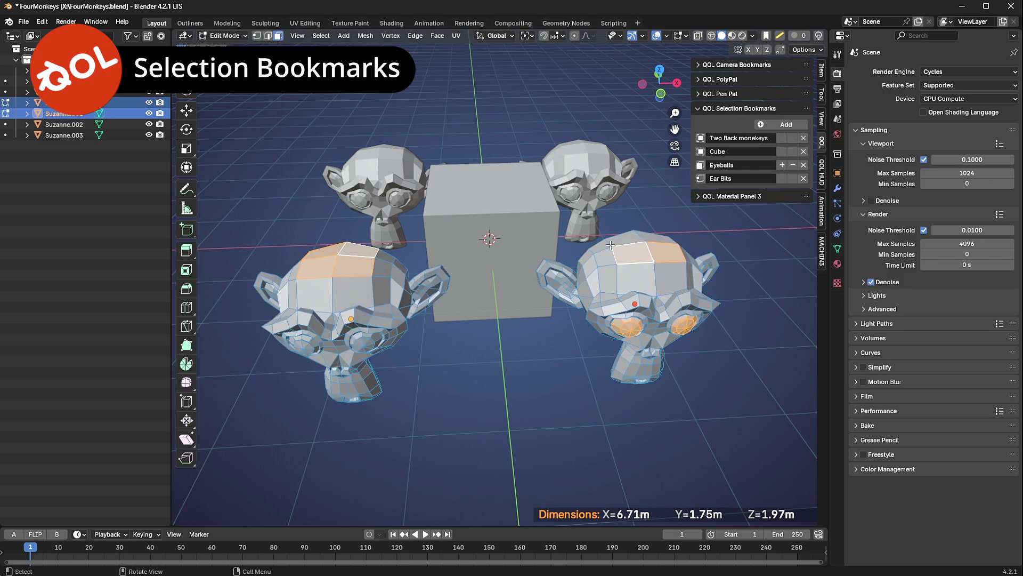
{"action": "middle_click_drag", "start_coordinate": [610, 245], "coordinate": [563, 239]}
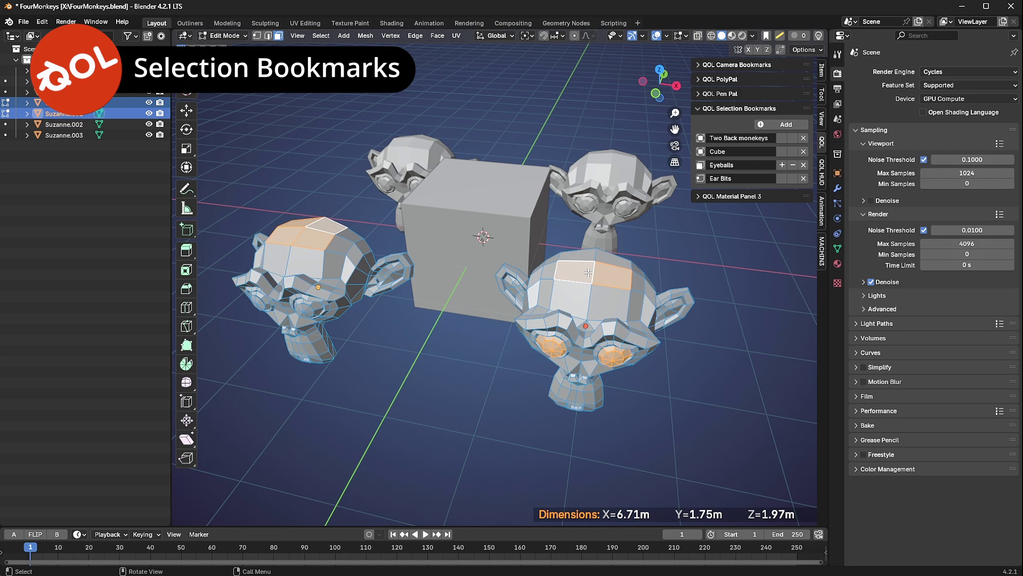
{"action": "middle_click_drag", "start_coordinate": [589, 273], "coordinate": [508, 249]}
Return to Object Mode and select the back right monkey, followed by only the front right monkey
{"action": "key", "text": "Tab"}
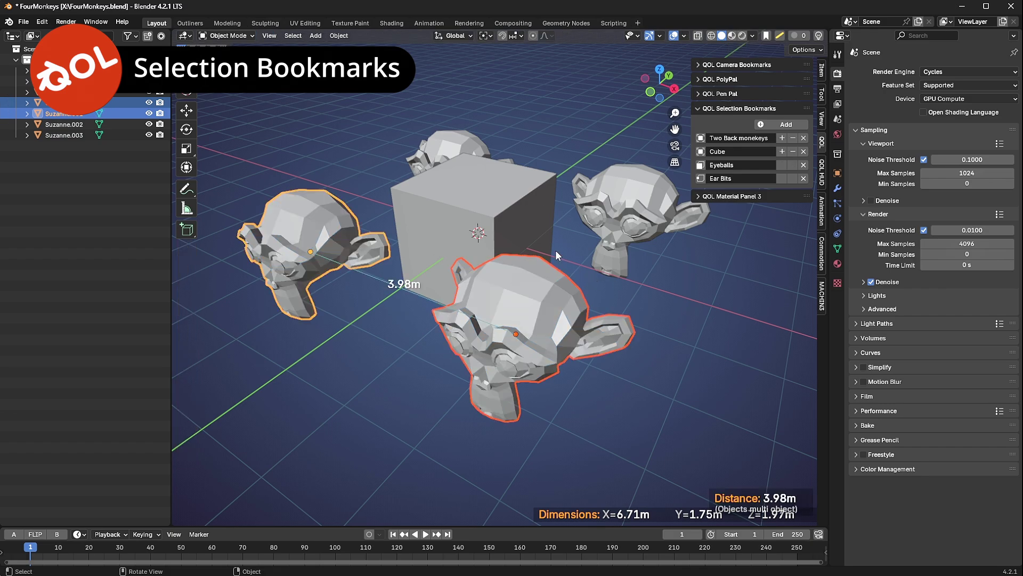
{"action": "left_click", "coordinate": [593, 219]}
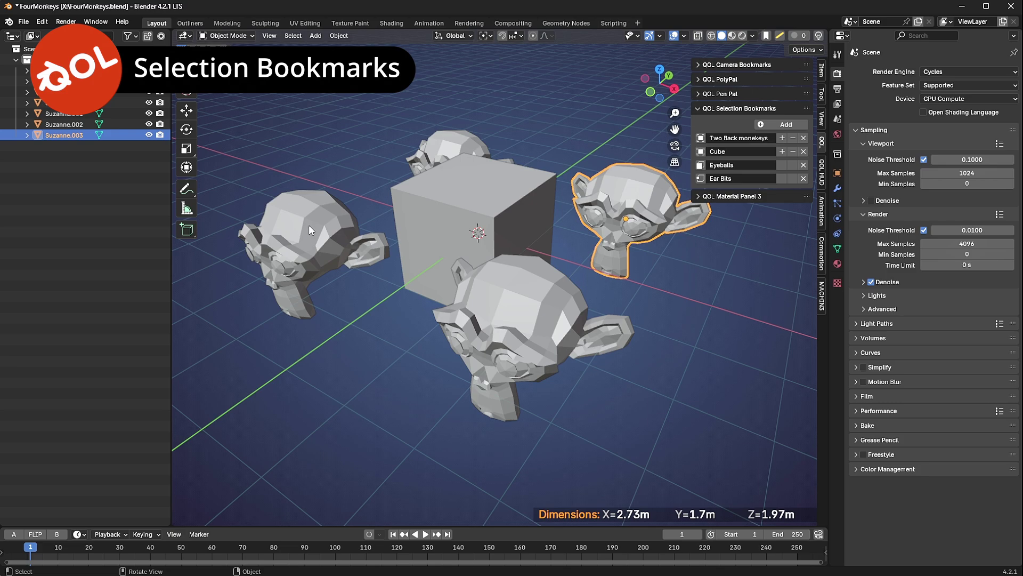
{"action": "left_click", "coordinate": [488, 267]}
{"action": "middle_click_drag", "start_coordinate": [488, 267], "coordinate": [452, 267]}
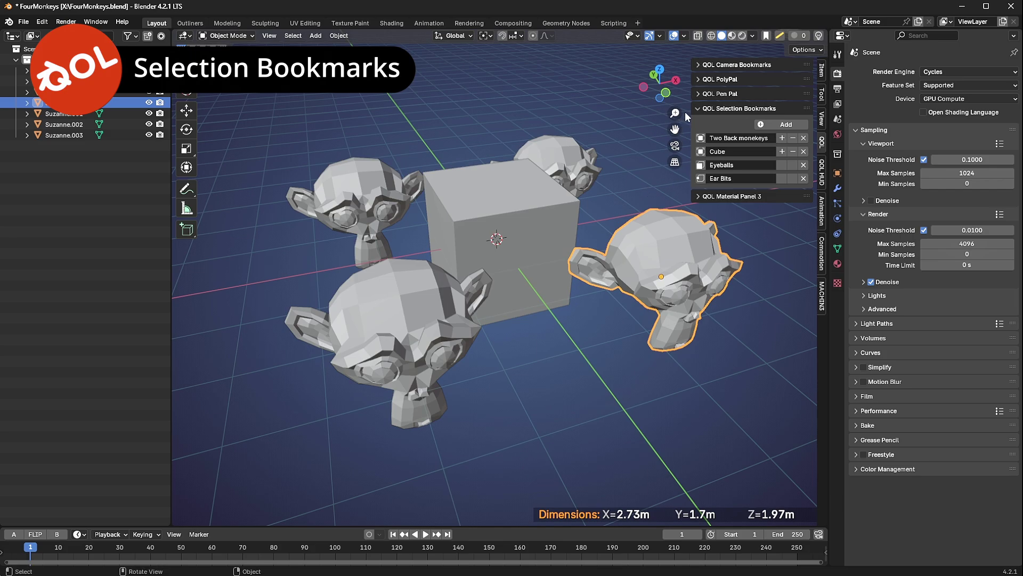
{"action": "middle_click_drag", "start_coordinate": [601, 245], "coordinate": [580, 218]}
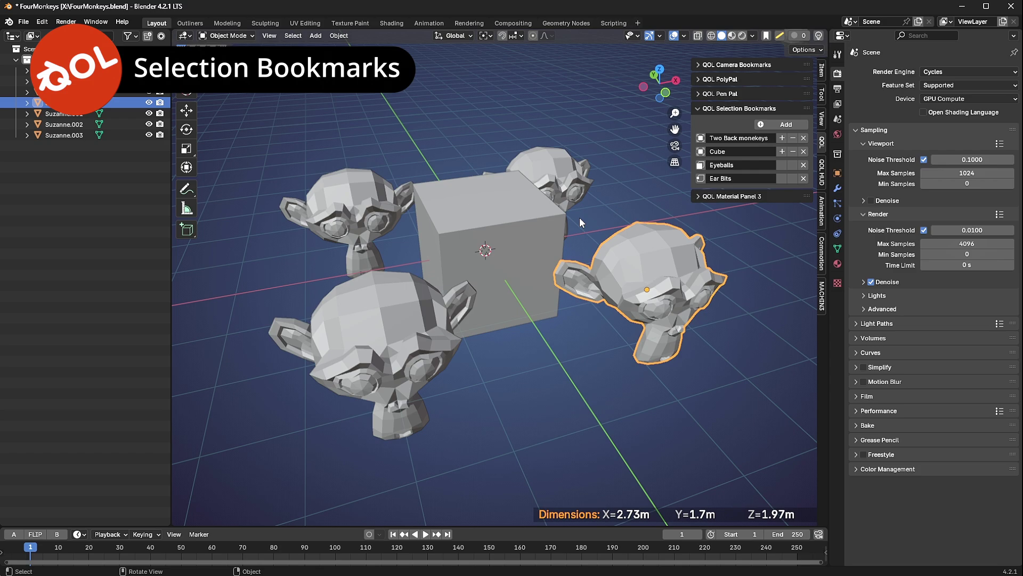
{"action": "middle_click_drag", "start_coordinate": [596, 217], "coordinate": [528, 213]}
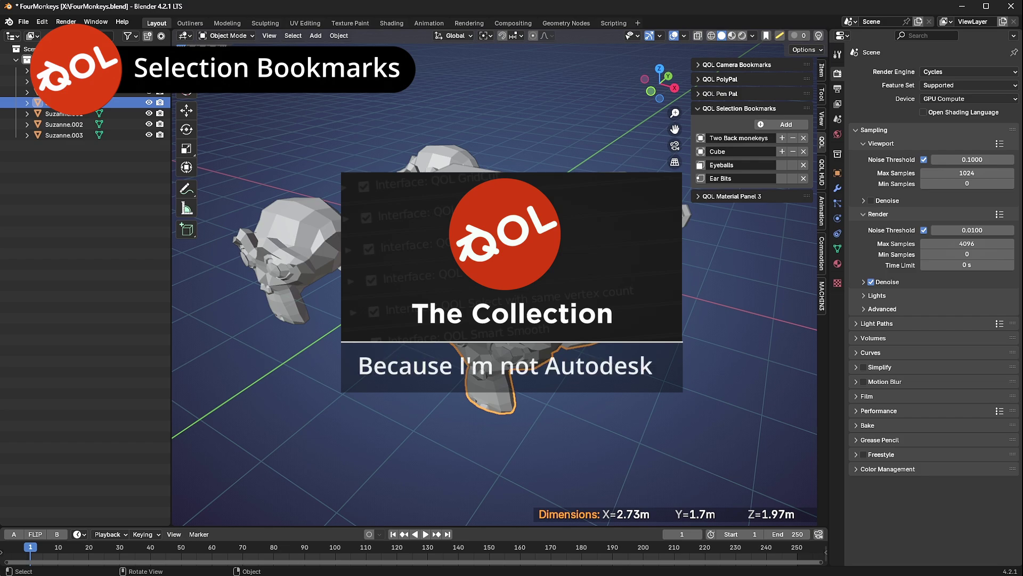
{"action": "middle_click_drag", "start_coordinate": [511, 298], "coordinate": [505, 302]}
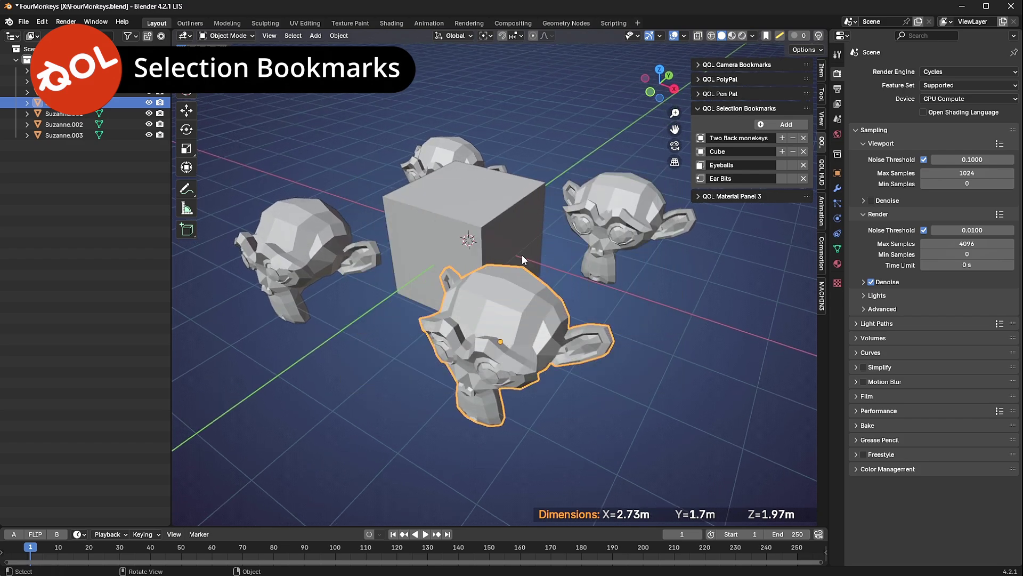
{"action": "mouse_move", "coordinate": [533, 249]}
{"action": "middle_mouse_down"}
{"action": "mouse_move", "coordinate": [525, 257]}
{"action": "mouse_move", "coordinate": [553, 248]}
{"action": "middle_mouse_up"}
{"action": "mouse_move", "coordinate": [553, 284]}
{"action": "middle_mouse_down"}
{"action": "mouse_move", "coordinate": [563, 284]}
{"action": "mouse_move", "coordinate": [549, 292]}
{"action": "mouse_move", "coordinate": [558, 283]}
{"action": "middle_mouse_up"}
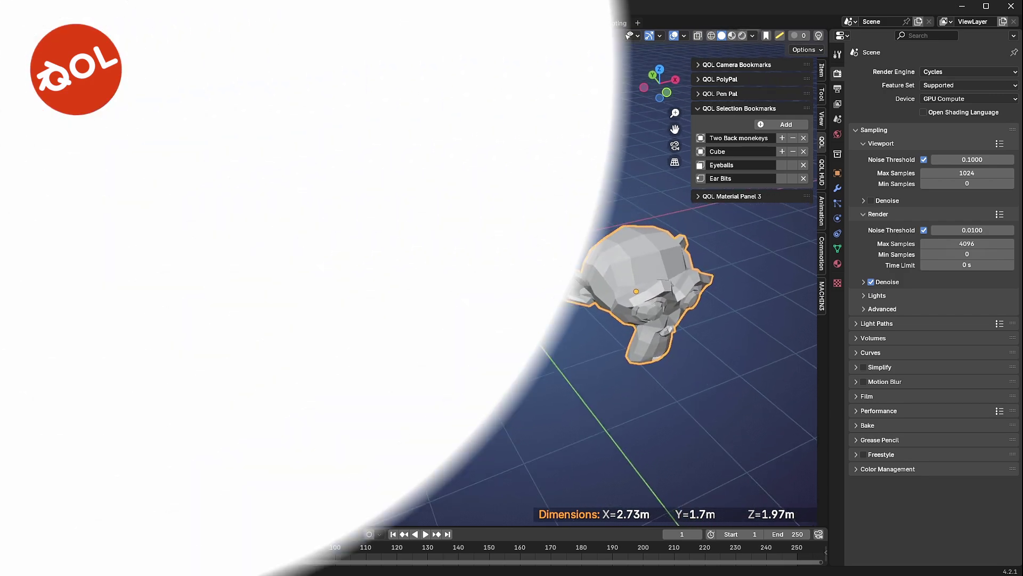